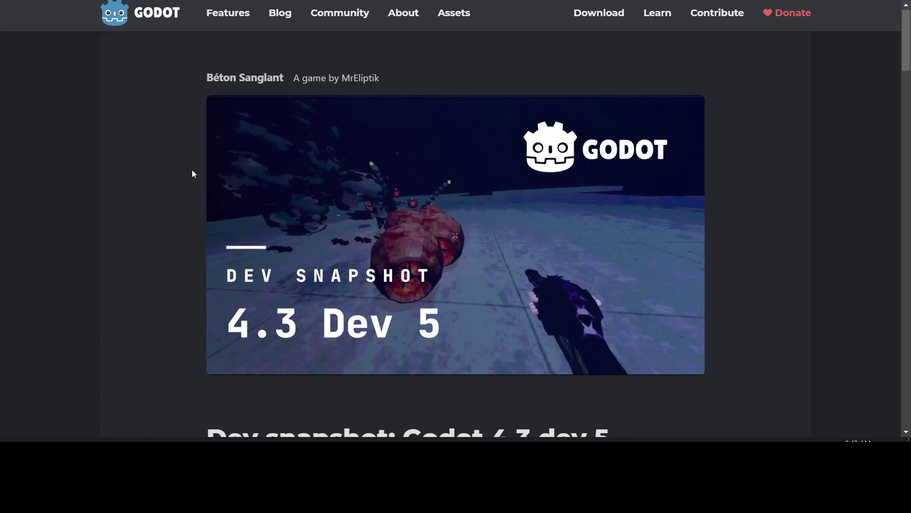
- Scroll the Godot 4.3 dev 5 blog post past the intro to its Highlights bullet list
scroll(182, 172, "down", 7)
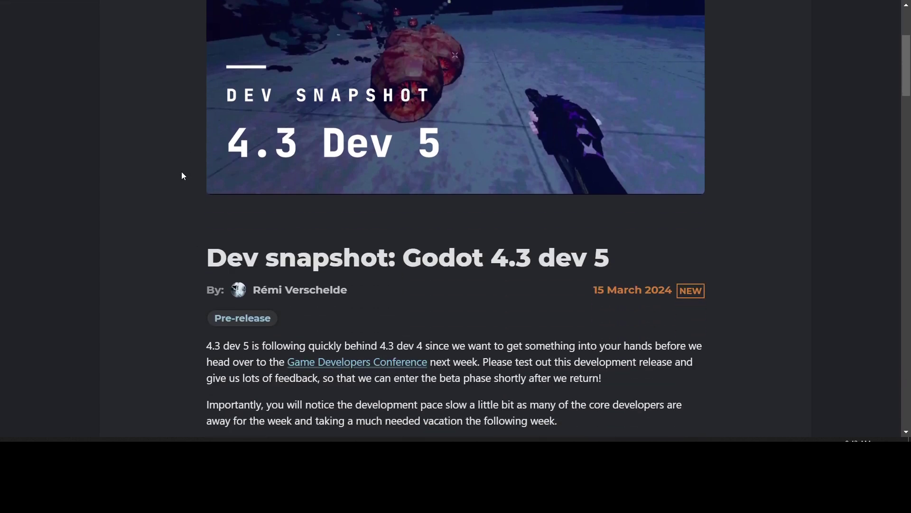
scroll(184, 177, "down", 1)
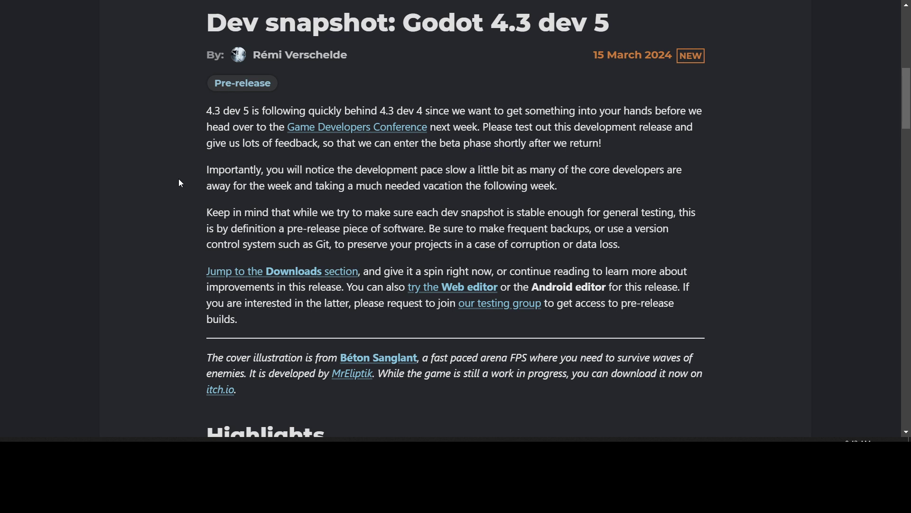
scroll(179, 186, "down", 3)
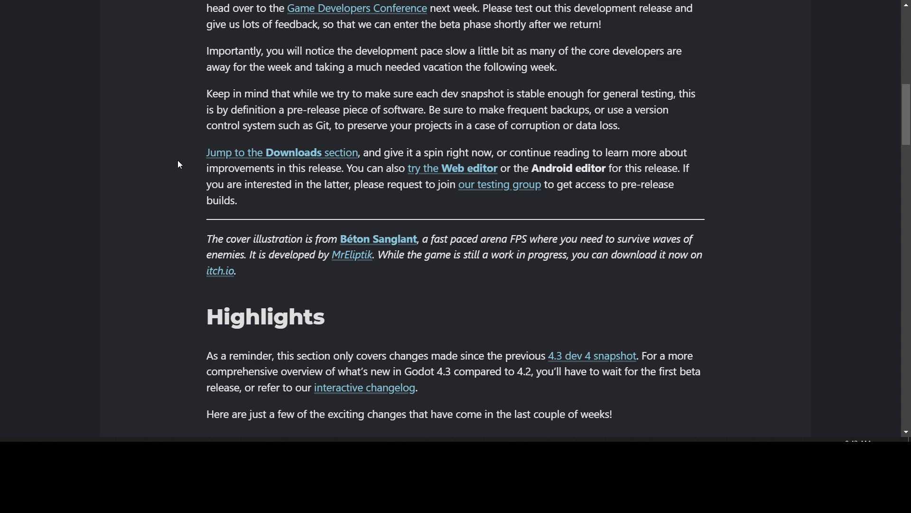
scroll(178, 161, "down", 9)
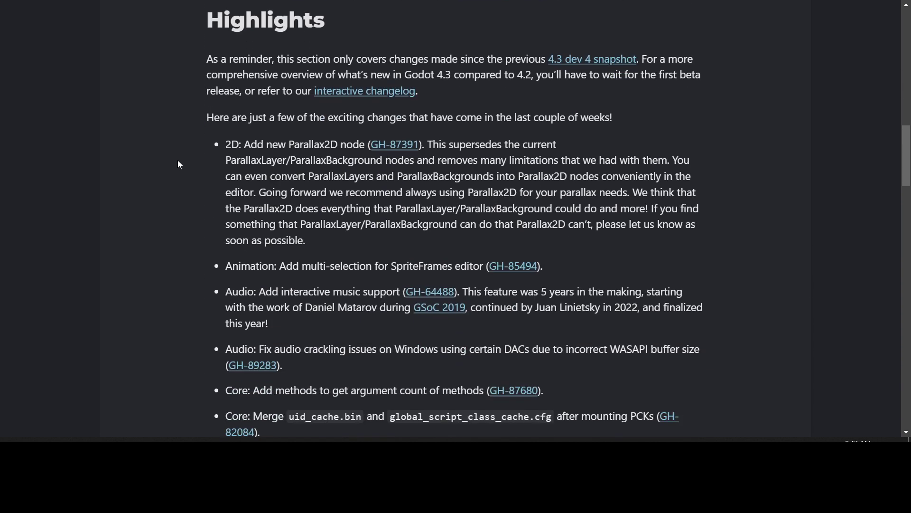
scroll(179, 164, "up", 2)
scroll(179, 156, "down", 3)
scroll(179, 157, "up", 3)
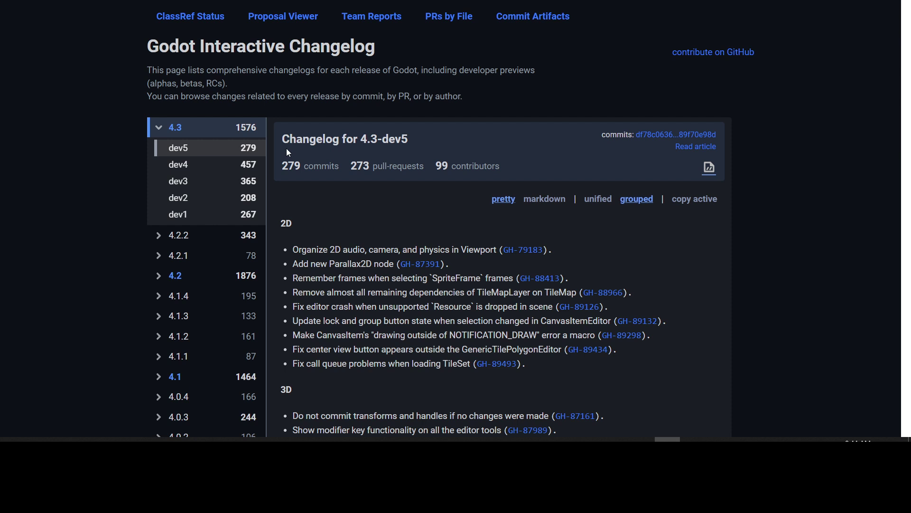
- Select 4.3 > dev5 in the Interactive Changelog sidebar to list its 279 commits and 273 PRs
mouse_move(244, 154)
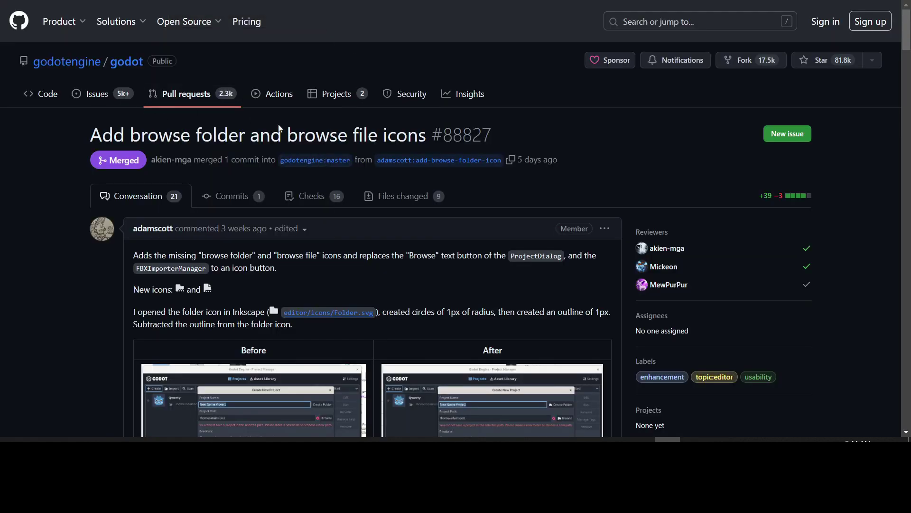
- View the After screenshot of the project dialog in PR #88827 at full size
scroll(363, 112, "down", 3)
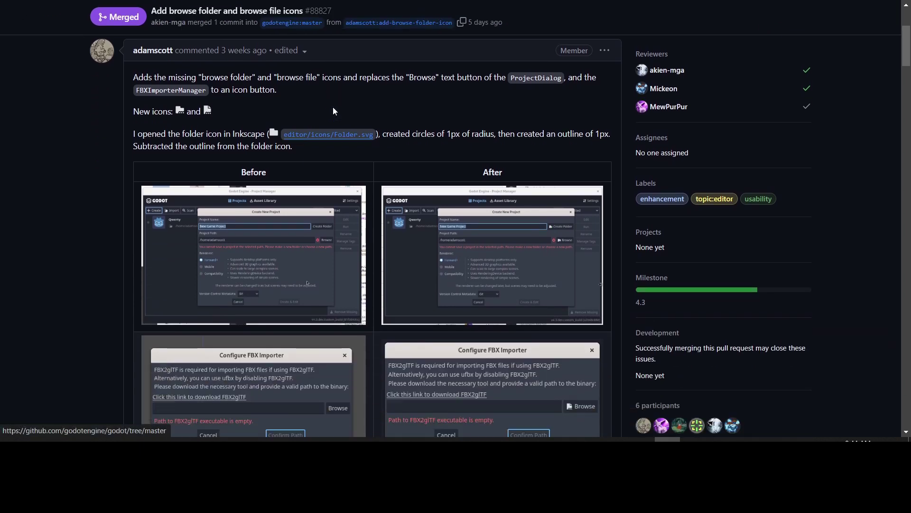
scroll(330, 109, "up", 2)
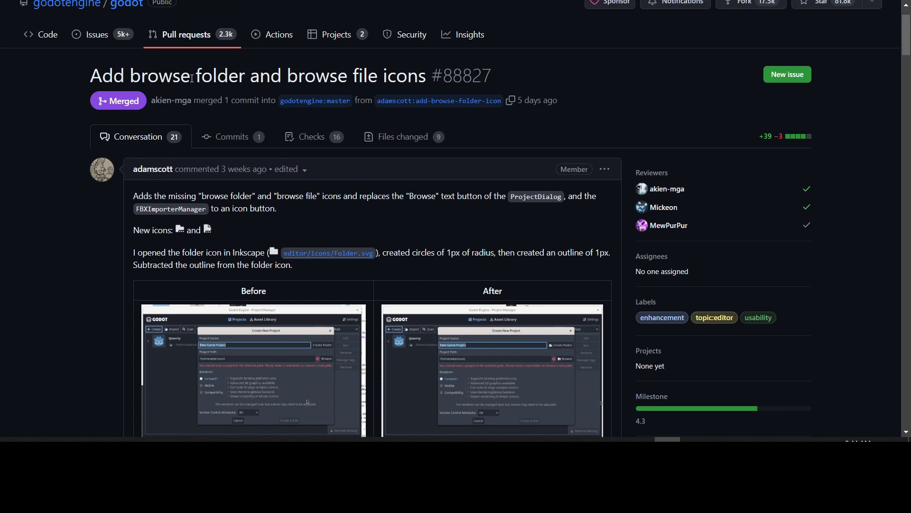
scroll(378, 96, "down", 3)
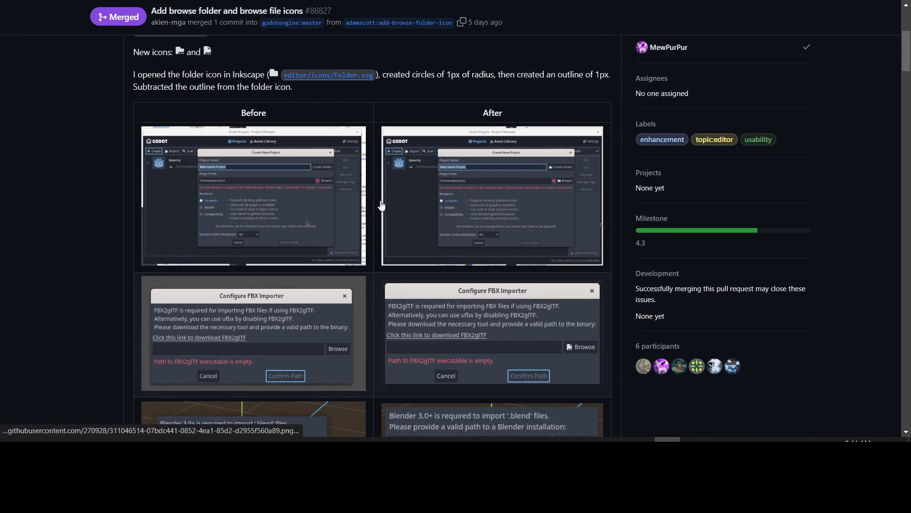
left_click(496, 199)
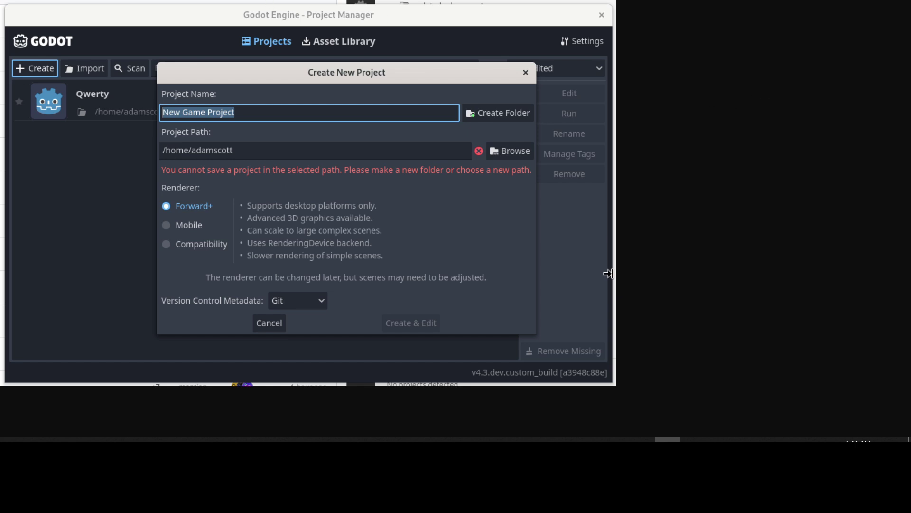
- Close the full-size screenshot and scroll down to the 'Relates to #88825' note
key("ctrl+w")
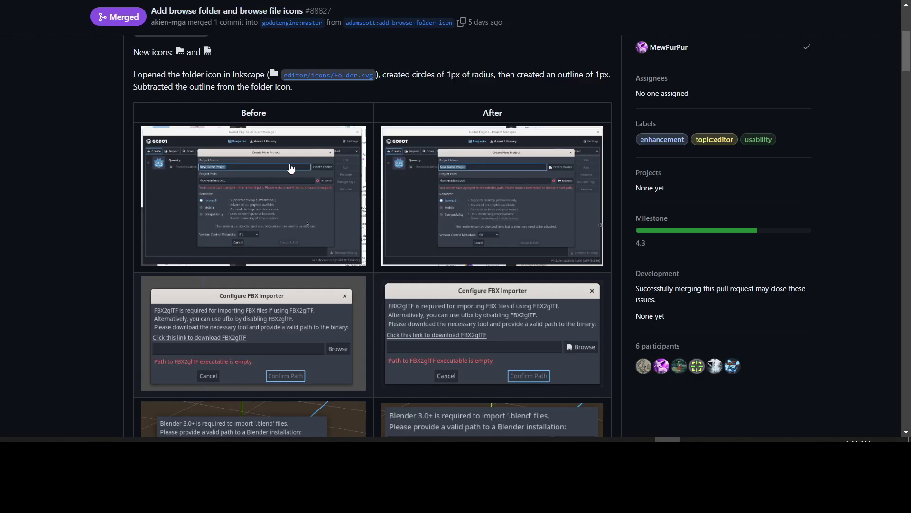
scroll(371, 214, "down", 5)
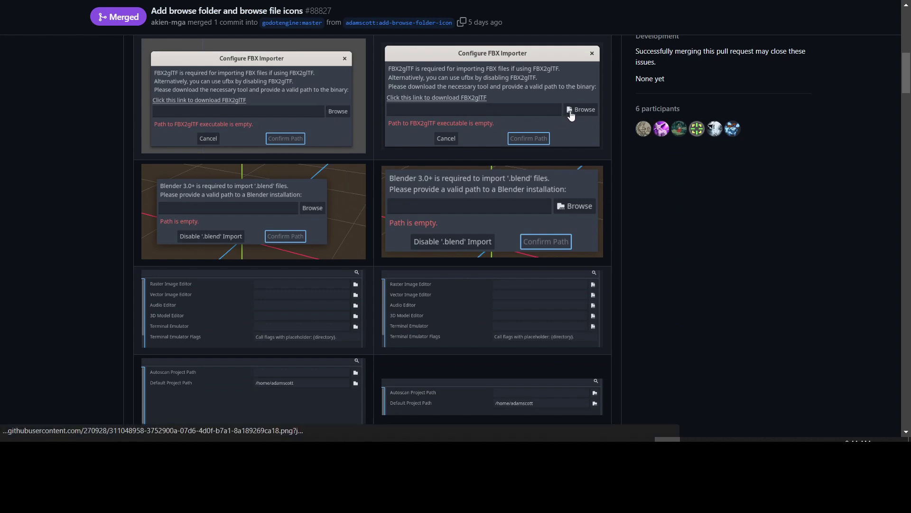
scroll(548, 213, "down", 1)
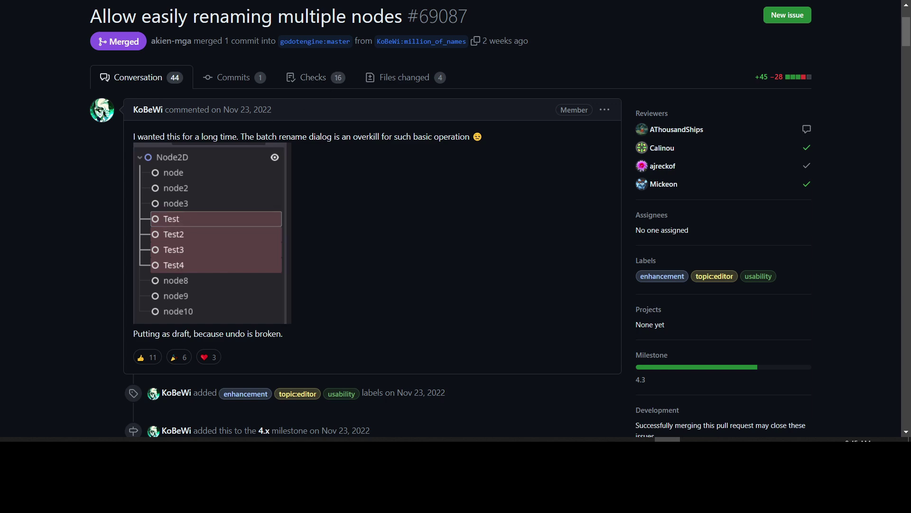
- Bring up the LSP multiple-messages-per-poll PR #89284 and clear the text selection
left_click(375, 2)
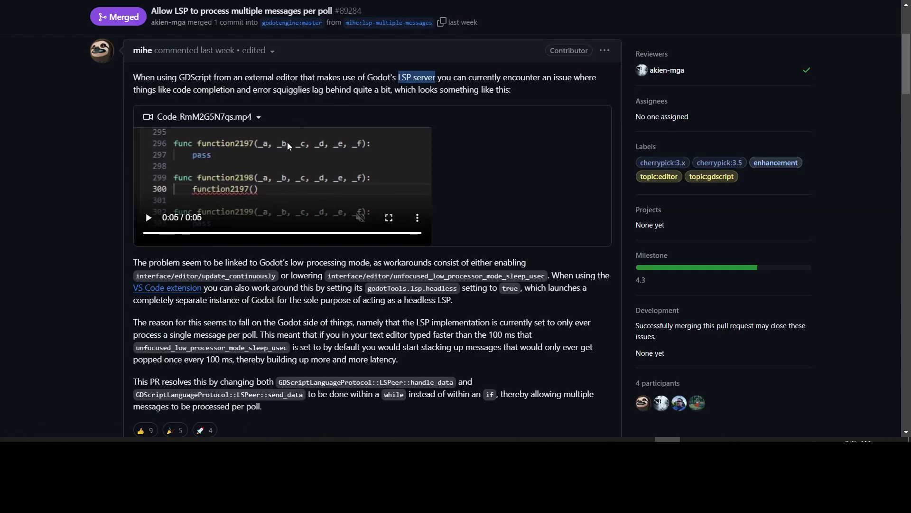
scroll(279, 150, "up", 3)
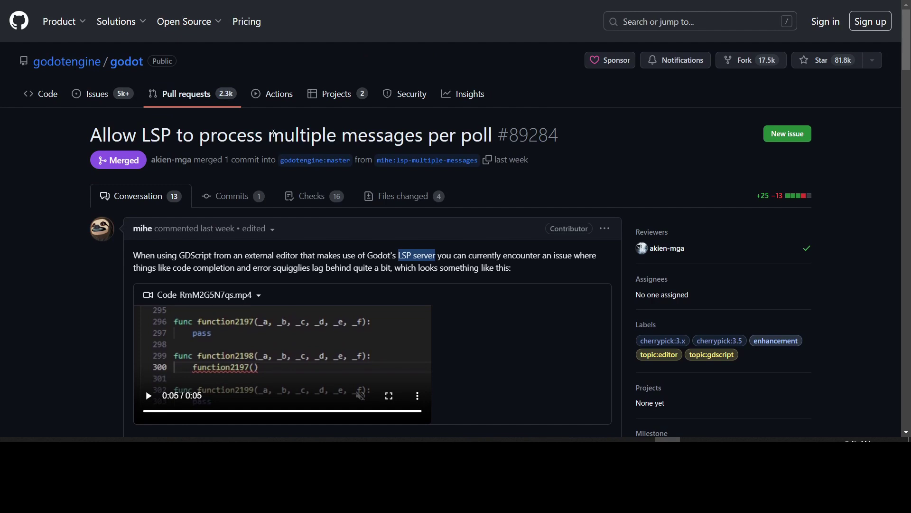
scroll(273, 134, "down", 3)
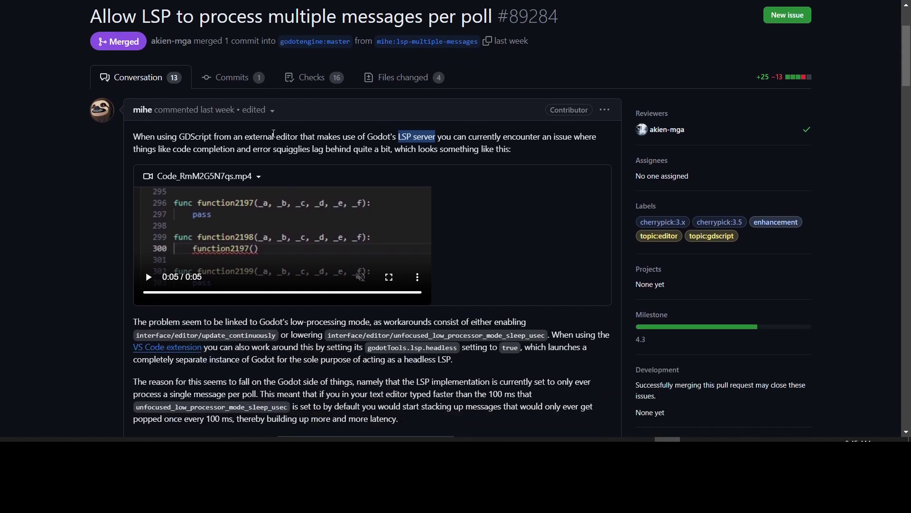
left_click(411, 159)
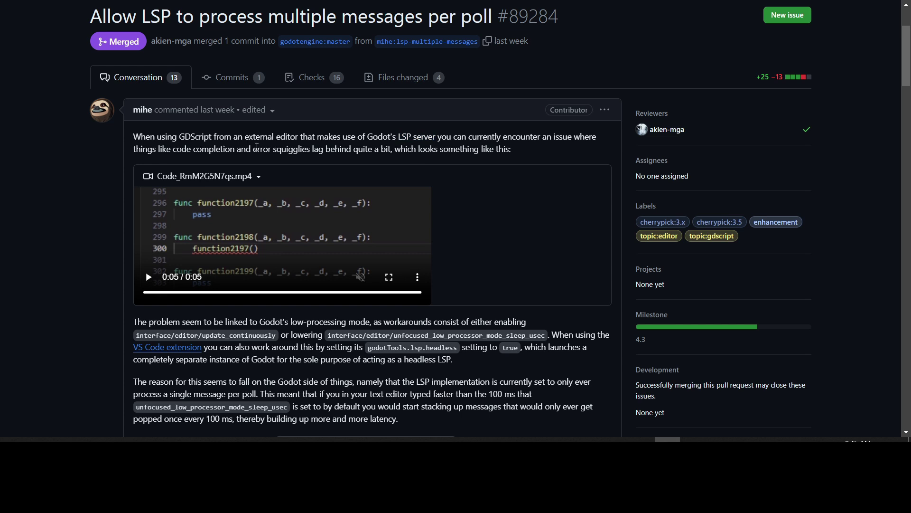
- Replay the code-completion lag demo video twice until function2197() is completed
scroll(122, 193, "down", 1)
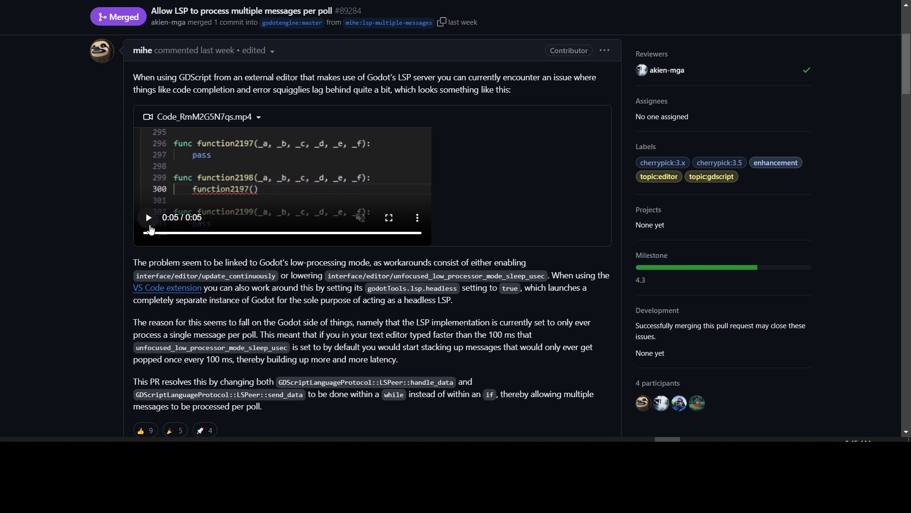
left_click(148, 224)
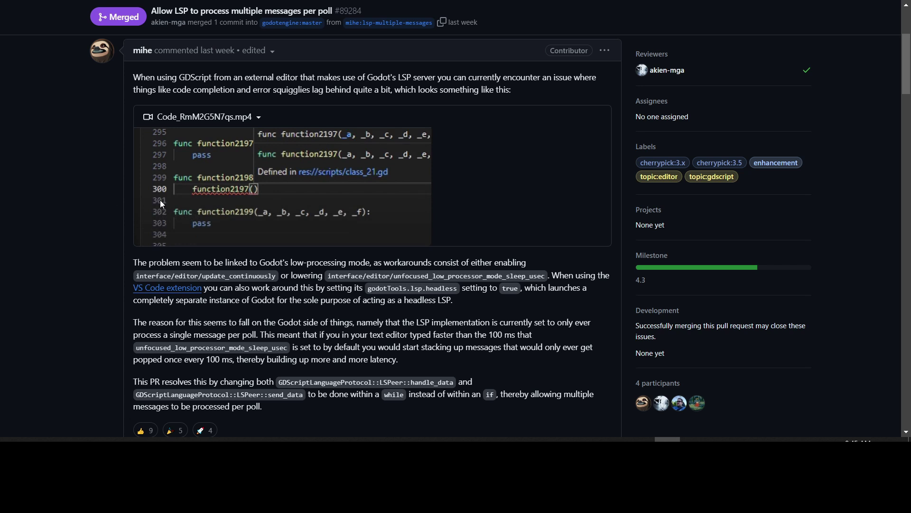
left_click(148, 217)
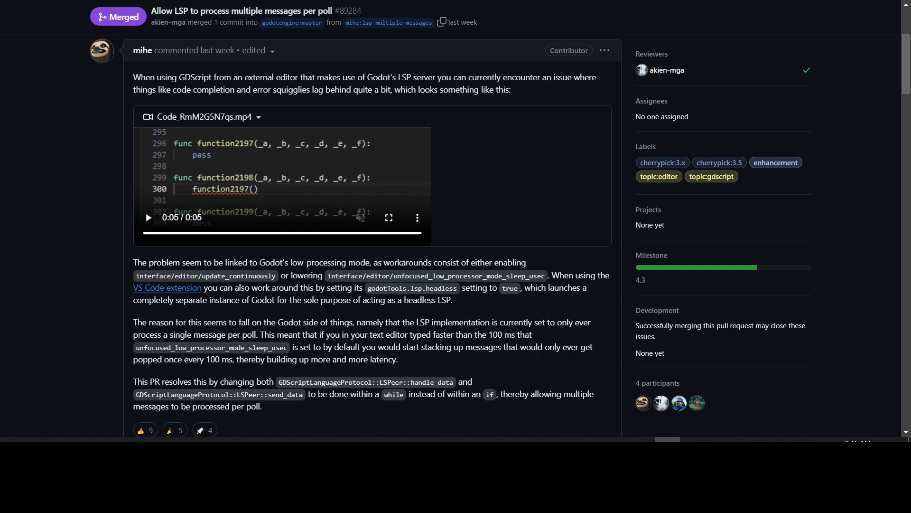
- Read the Language Server Protocol overview, then switch to PR #56420 on automatic folder creation
left_click(432, 3)
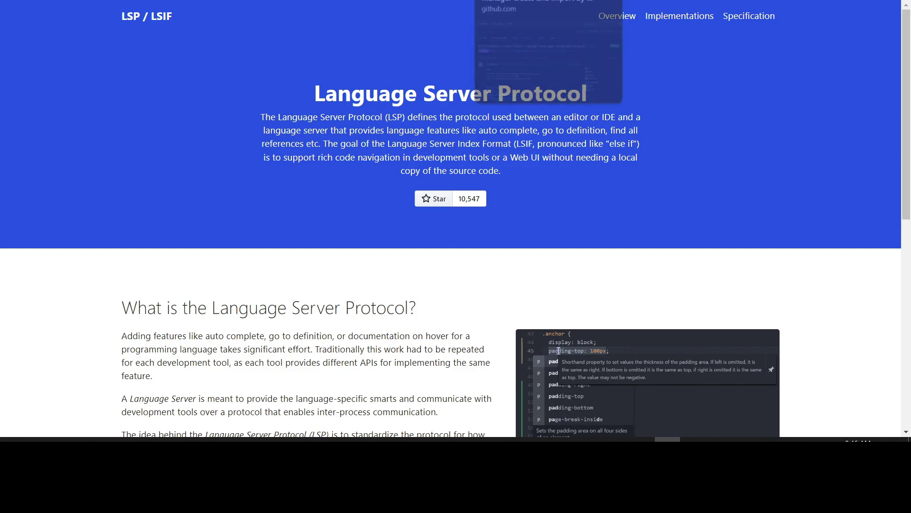
key("ctrl+Tab")
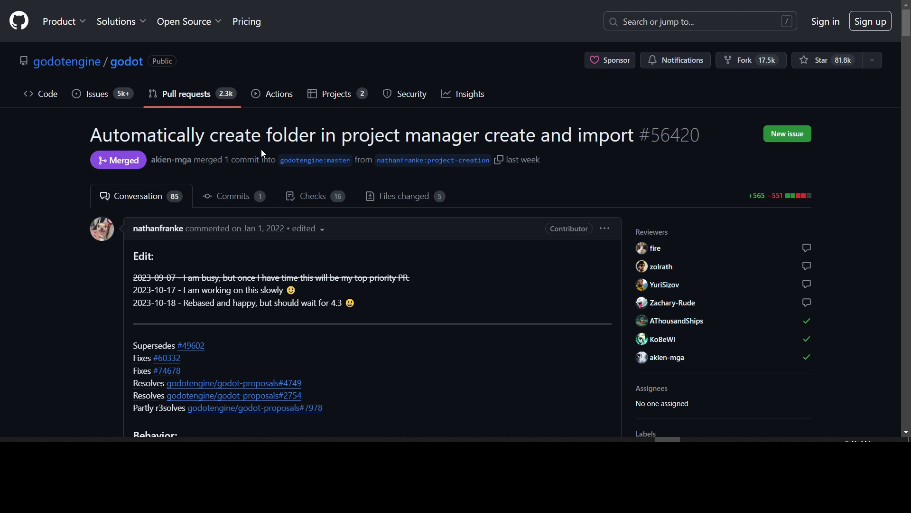
- Scroll to the Creation screenshot in PR #56420 and open it as a full image
scroll(258, 129, "down", 3)
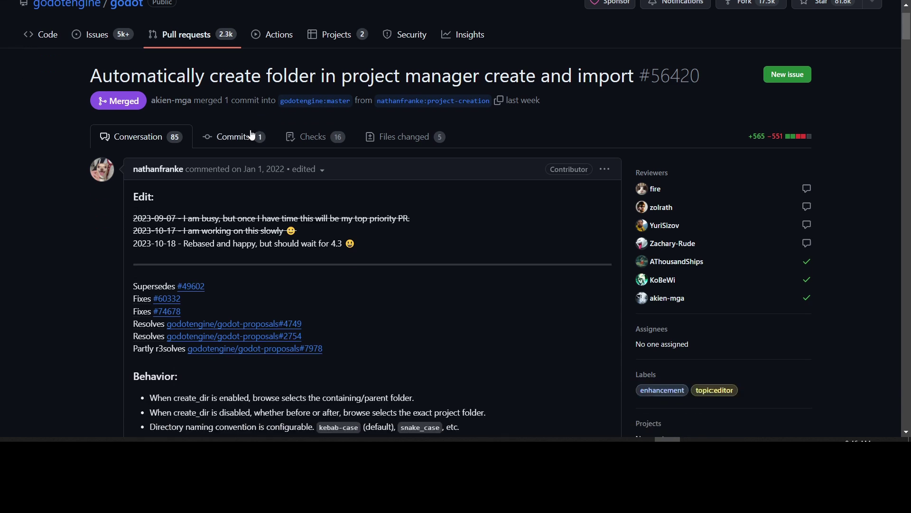
scroll(252, 134, "down", 9)
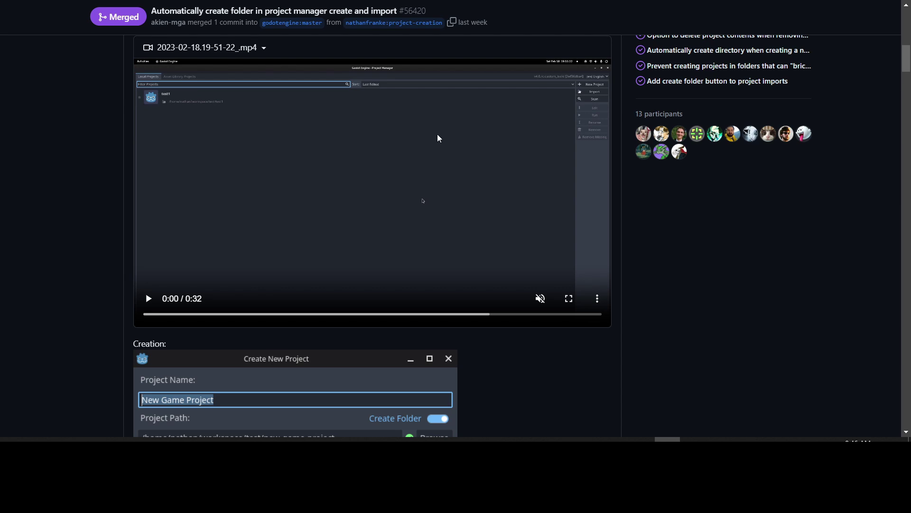
scroll(421, 148, "down", 5)
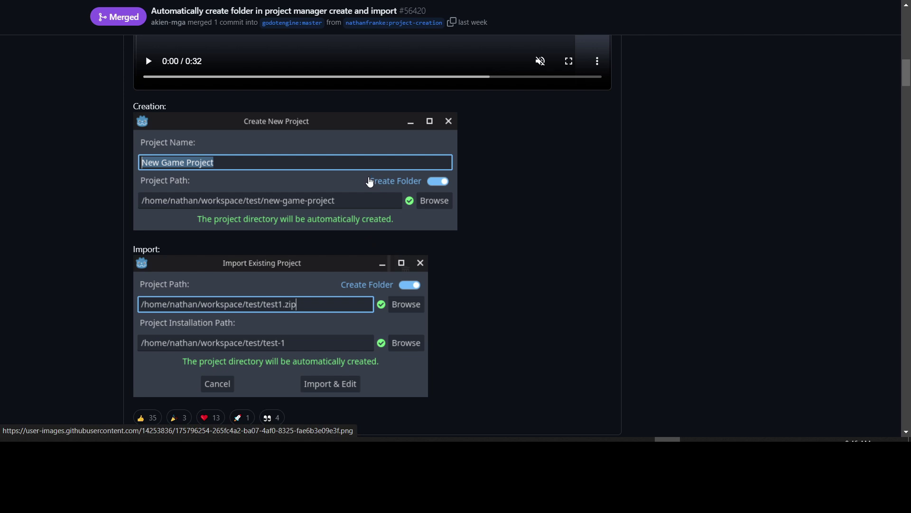
left_click(370, 181)
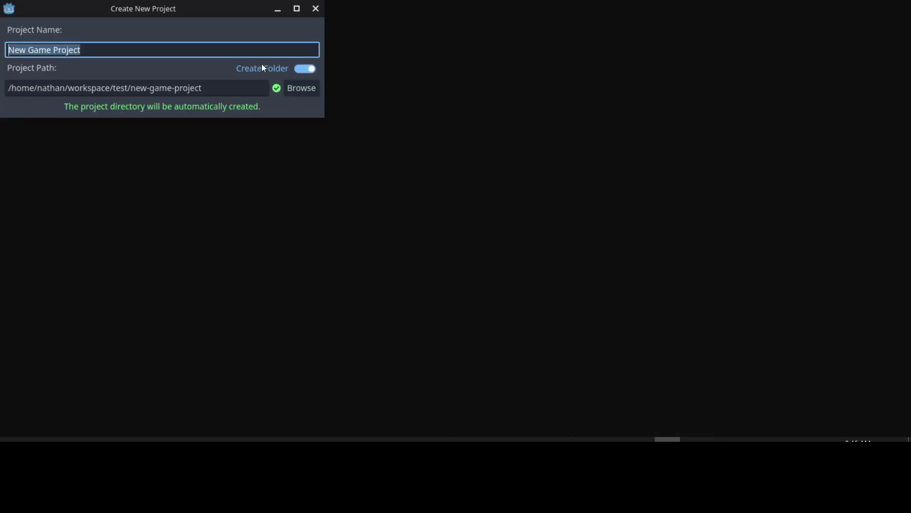
- In Godot's Create New Project dialog, enable Create Folder so the path becomes D:/GodotProj/My New Project
key("alt+Tab")
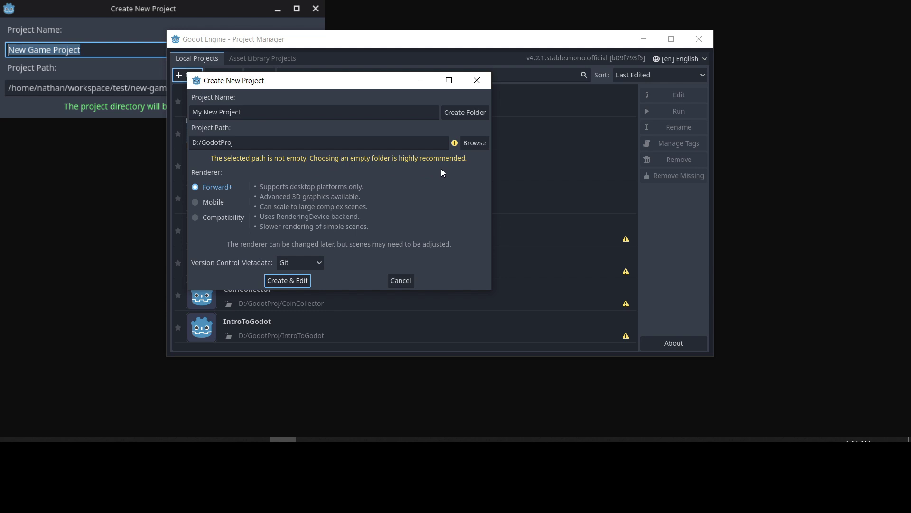
left_click(458, 116)
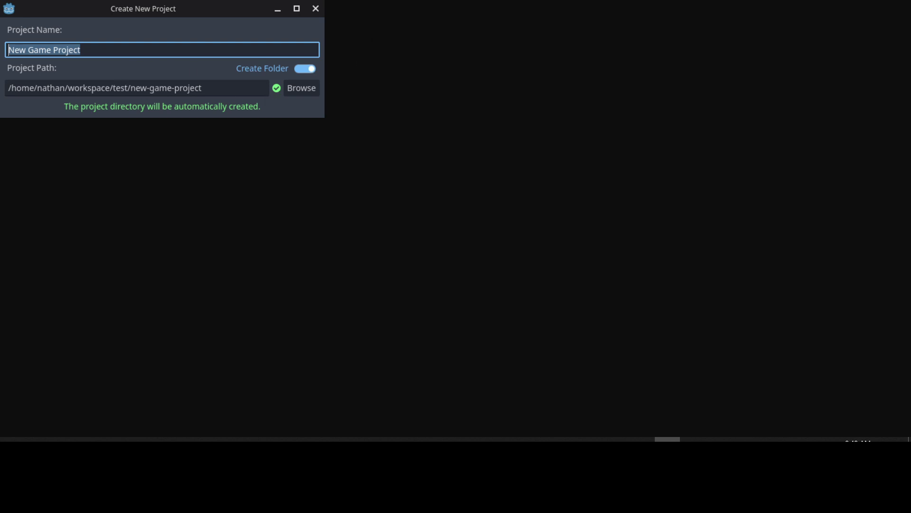
- Go back to PR #56420, scroll through its screenshots, then return to the top of the description
key("alt+Left")
scroll(290, 157, "down", 2)
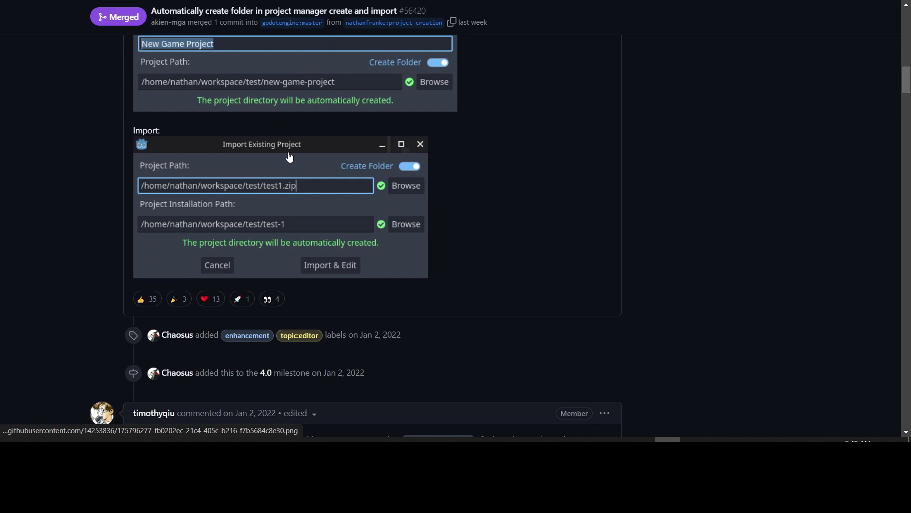
scroll(287, 155, "down", 1)
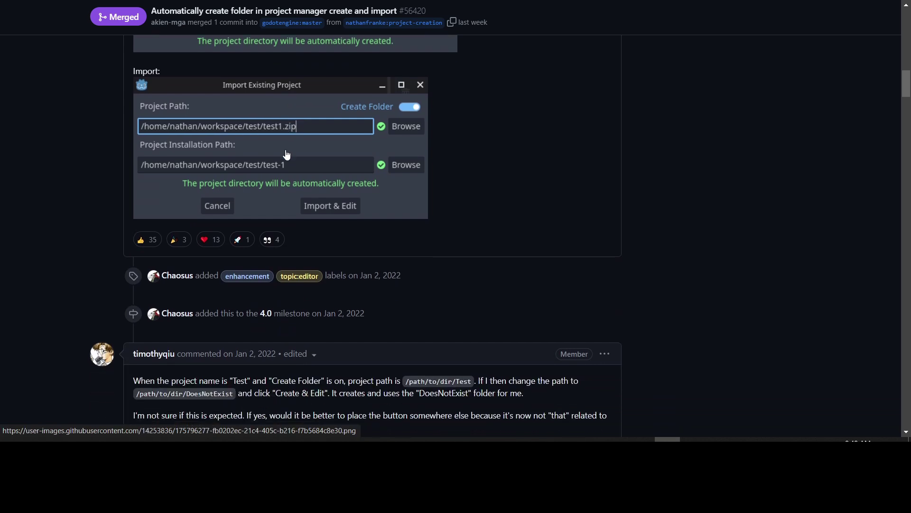
scroll(286, 155, "up", 1)
scroll(286, 155, "up", 1)
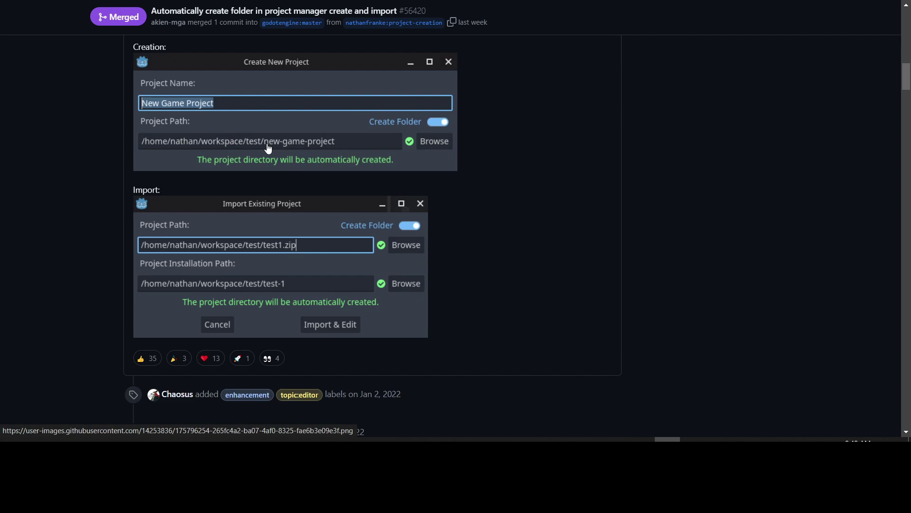
scroll(280, 118, "down", 4)
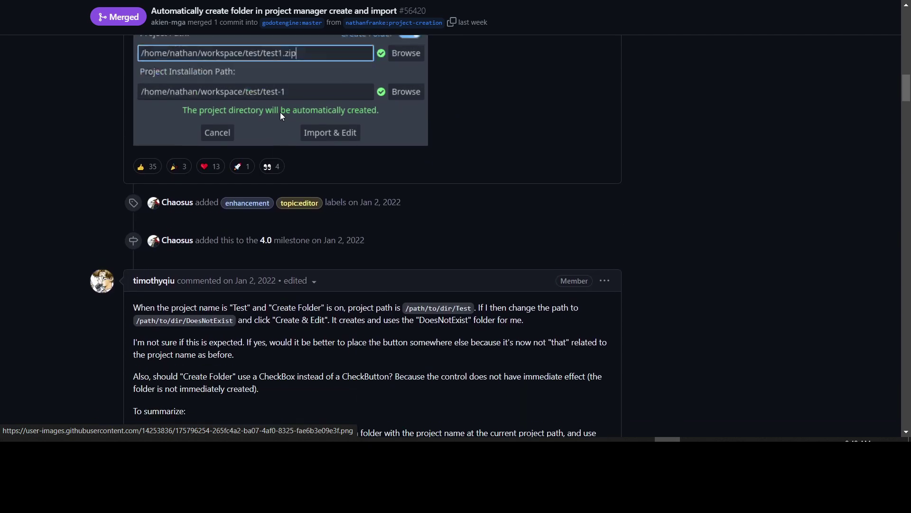
scroll(281, 114, "up", 9)
scroll(282, 117, "up", 10)
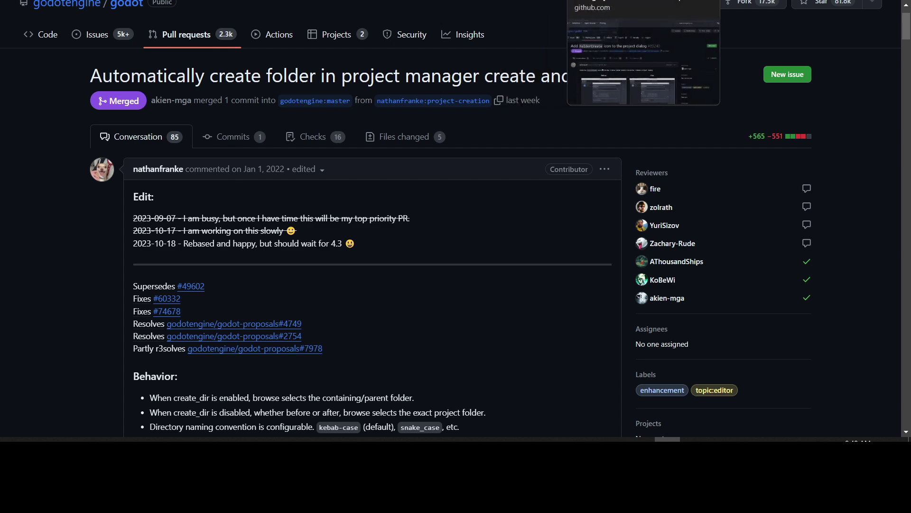
- Switch to the FolderCreate icon PR #89240 and look over its before/after screenshots
key("ctrl+Tab")
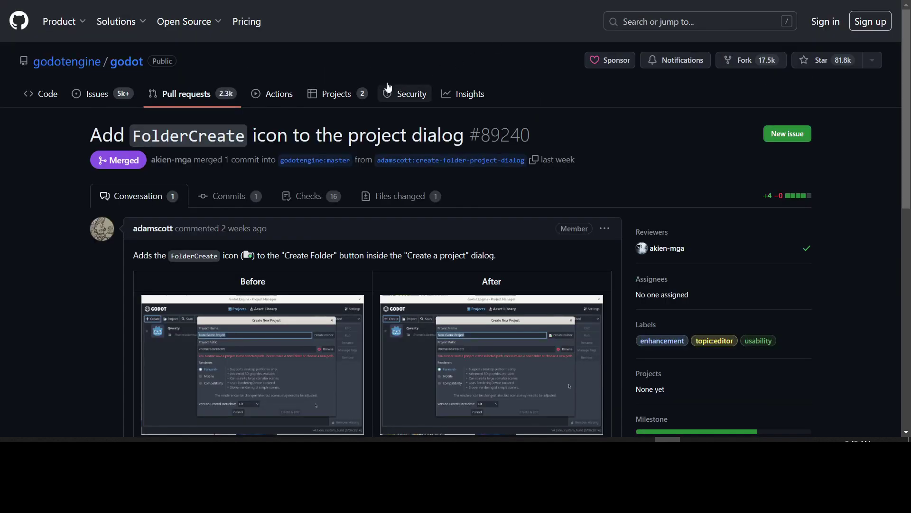
scroll(359, 78, "down", 3)
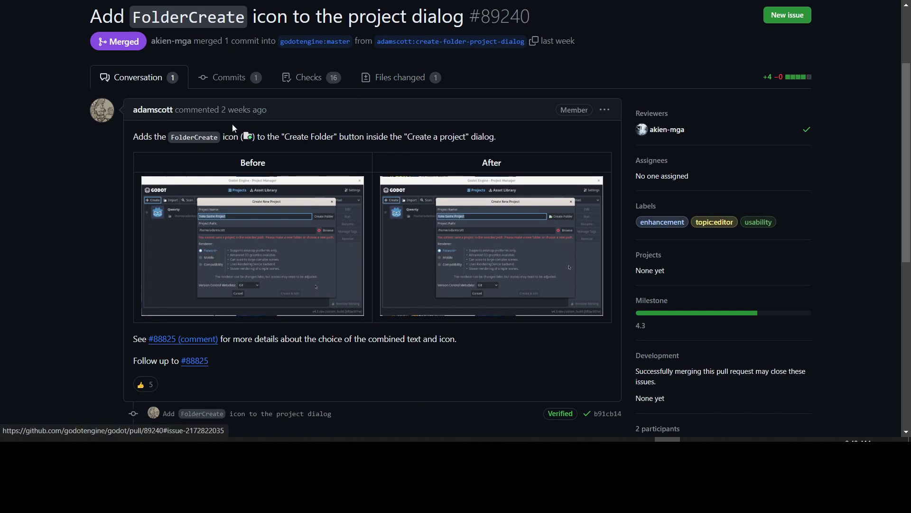
scroll(66, 85, "up", 1)
scroll(66, 81, "up", 1)
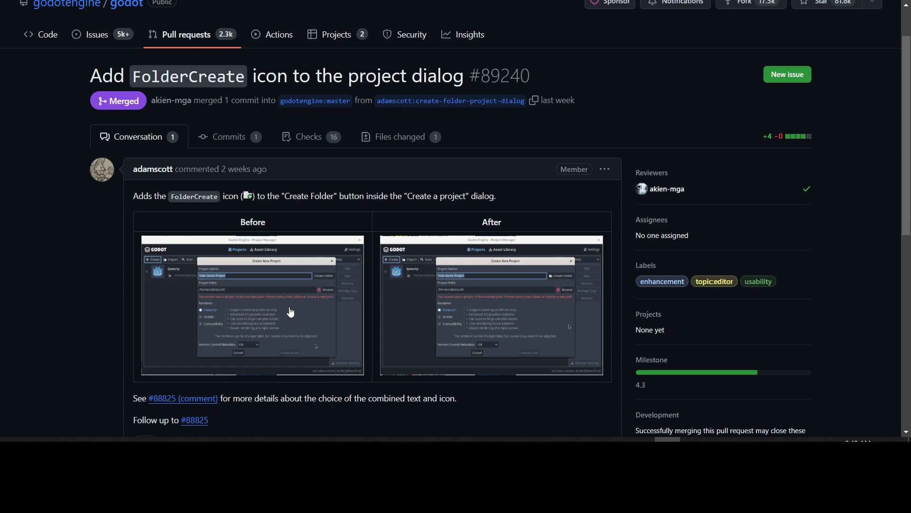
- View the Before screenshot full size, return, then switch to the Parallax2D PR #87391
left_click(307, 297)
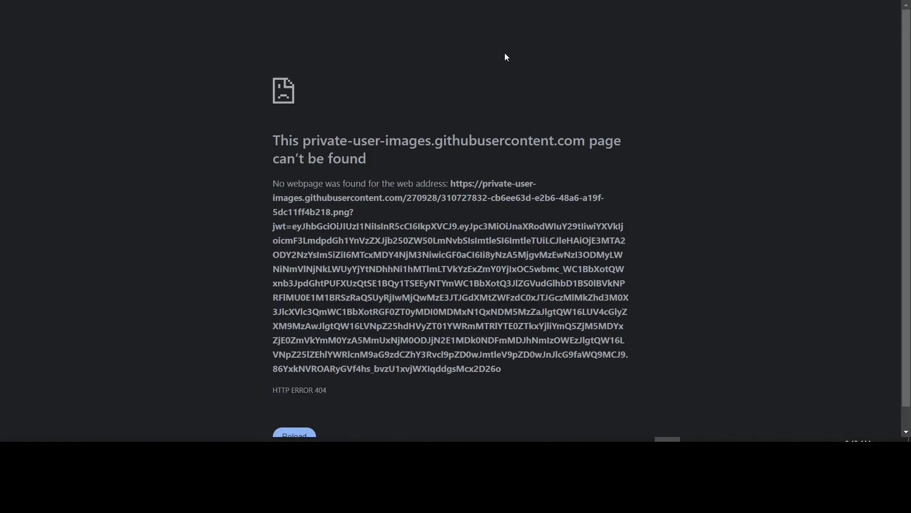
key("alt+Left")
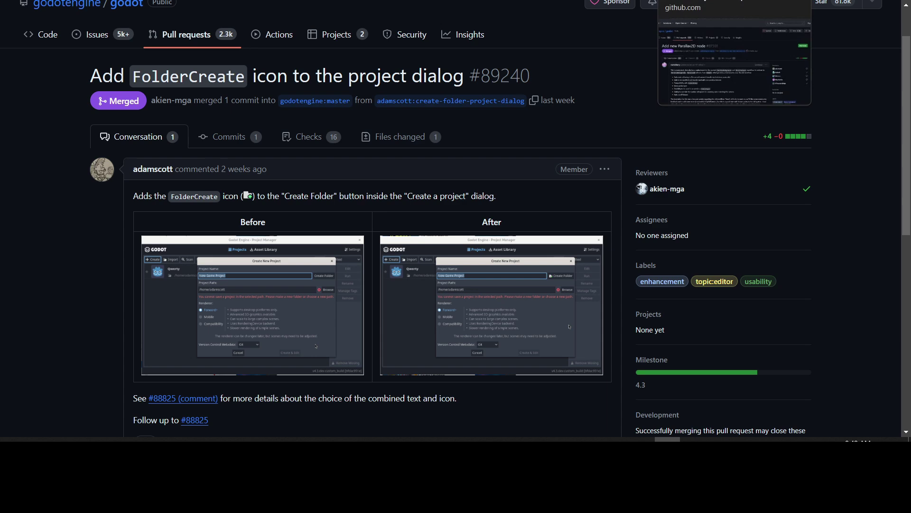
left_click(712, 0)
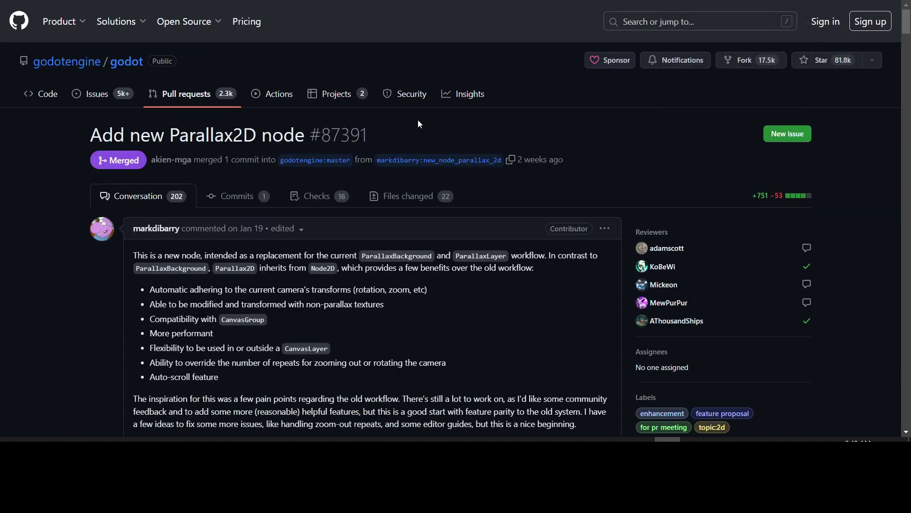
- Scroll PR #87391 to the 2024-01-19.22-01-46.mp4 demo video and play it
scroll(424, 118, "down", 1)
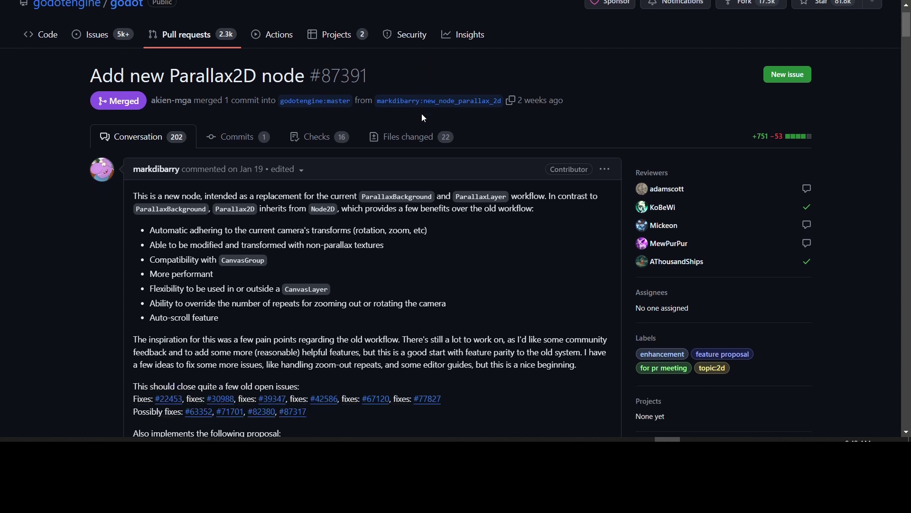
scroll(435, 78, "up", 1)
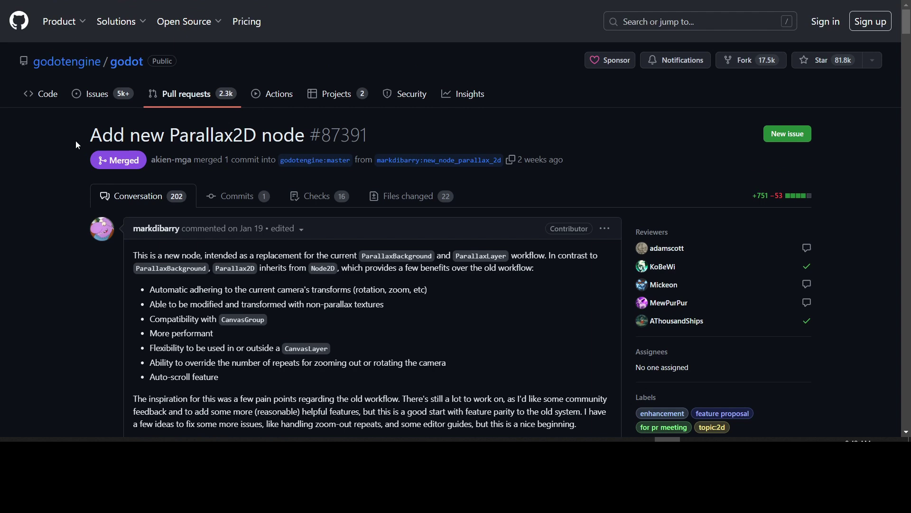
scroll(76, 139, "down", 4)
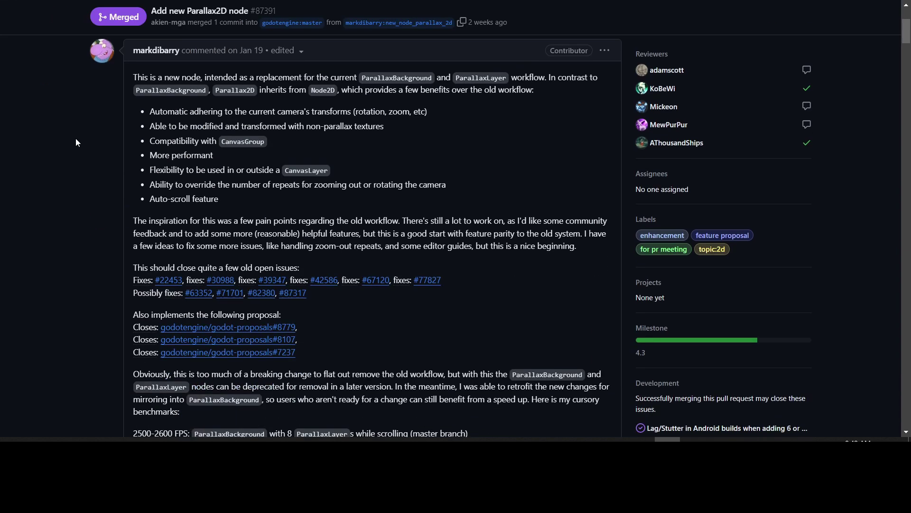
scroll(76, 139, "up", 1)
scroll(115, 114, "down", 3)
scroll(116, 114, "up", 3)
scroll(123, 147, "down", 10)
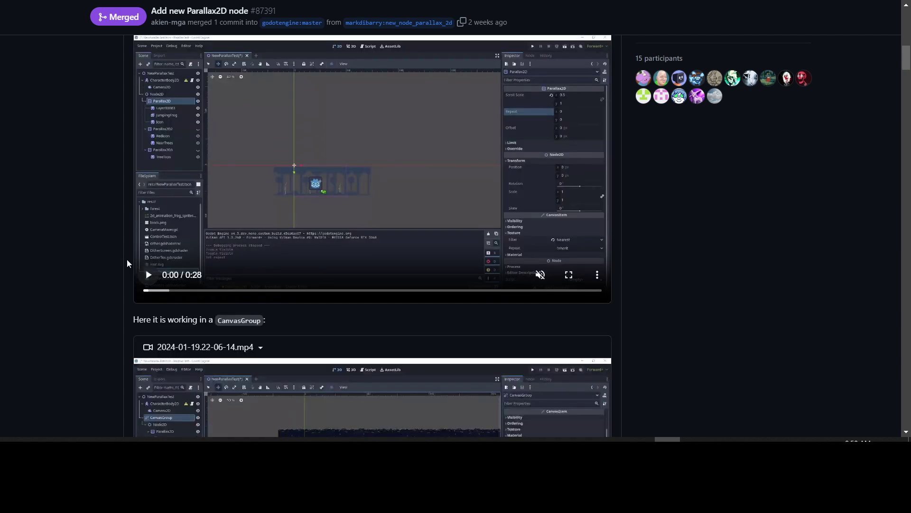
scroll(85, 252, "up", 1)
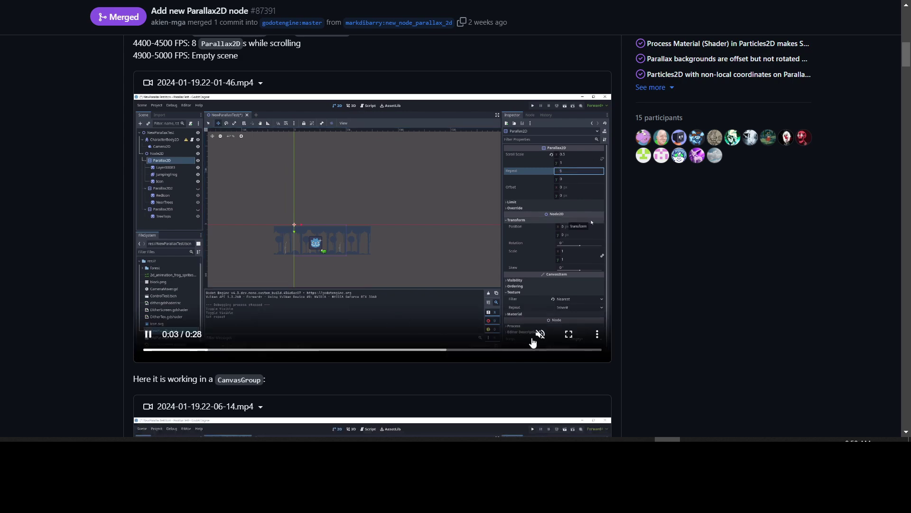
- Watch the Parallax2D demo video in full screen, then return it to the page
left_click(569, 334)
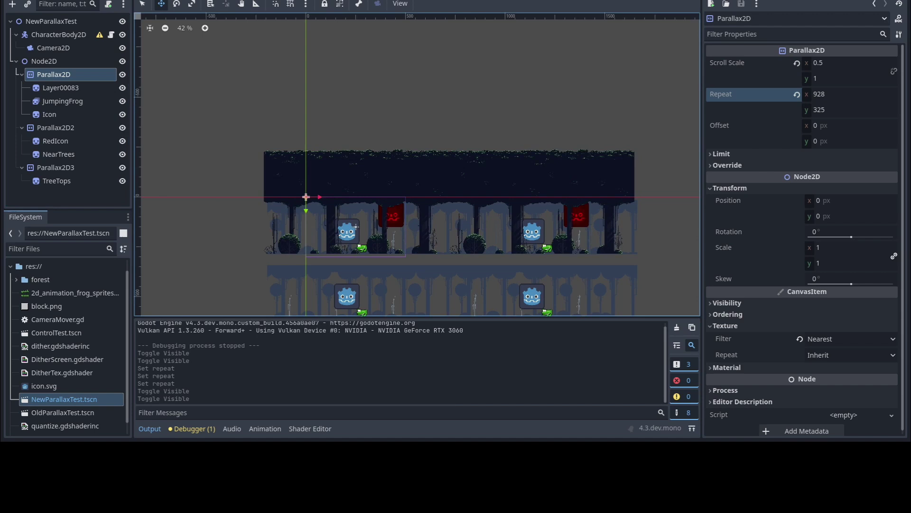
key("F6")
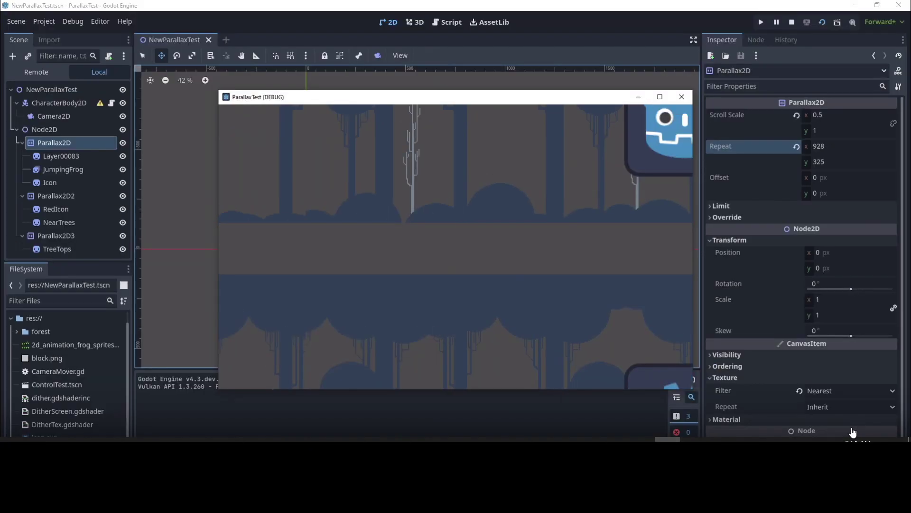
left_click(847, 429)
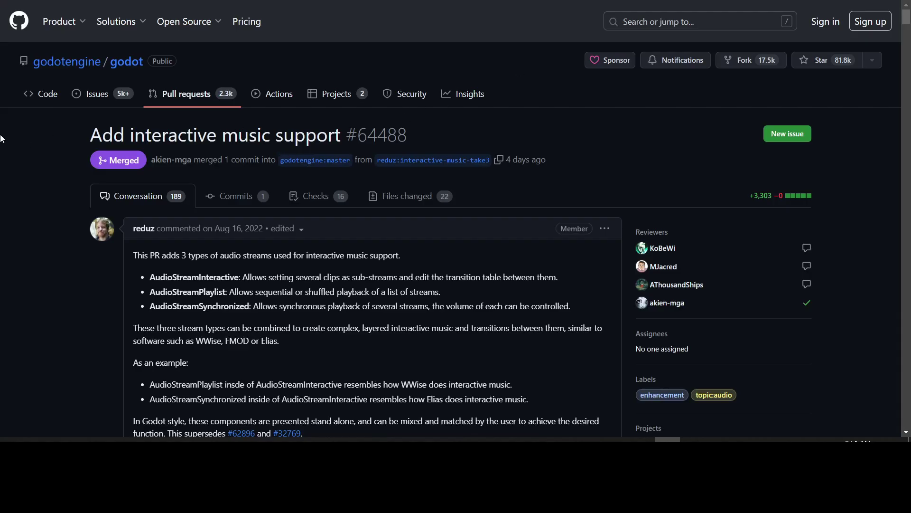
scroll(27, 125, "down", 1)
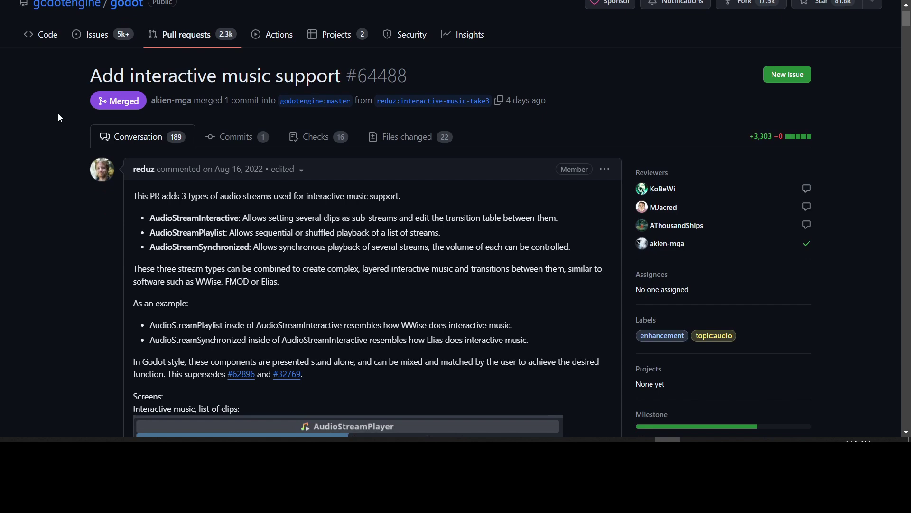
scroll(74, 137, "down", 2)
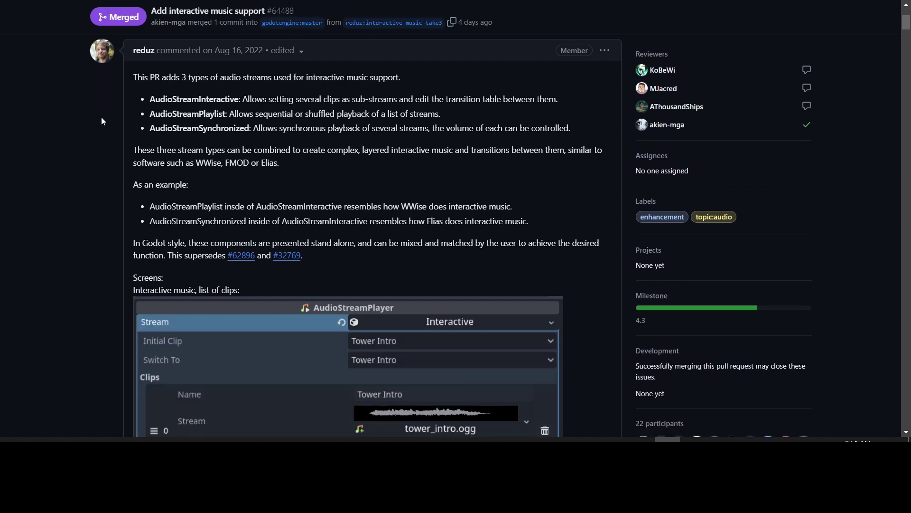
scroll(101, 117, "down", 2)
scroll(102, 118, "down", 2)
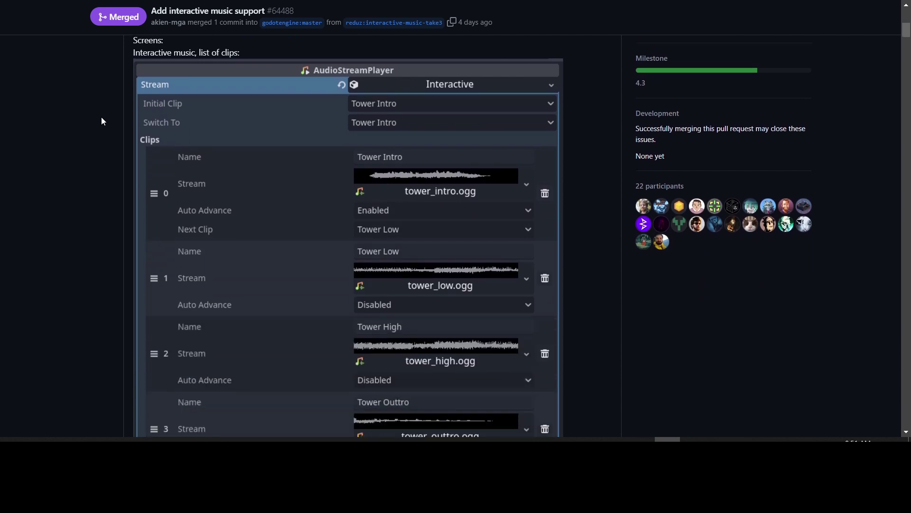
scroll(101, 141, "up", 4)
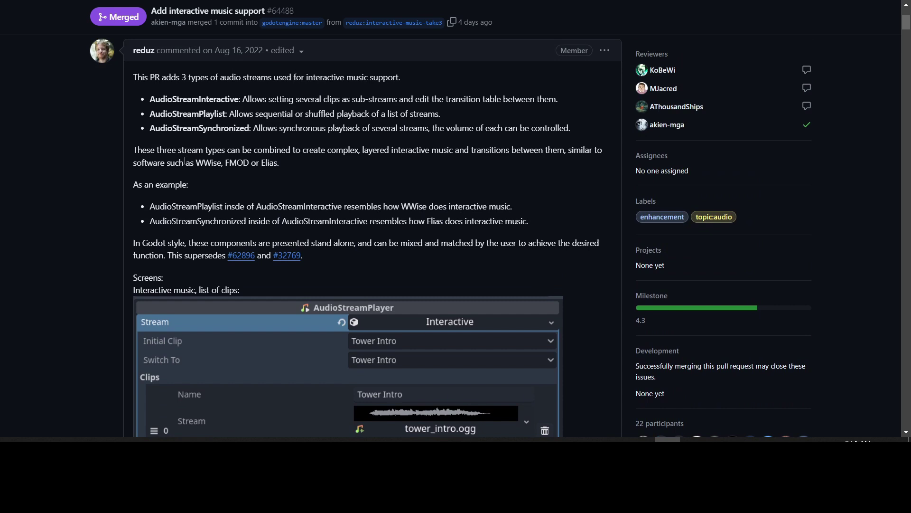
double_click(205, 162)
double_click(237, 162)
double_click(269, 162)
left_click(92, 158)
double_click(199, 163)
left_click(204, 165)
scroll(100, 154, "down", 5)
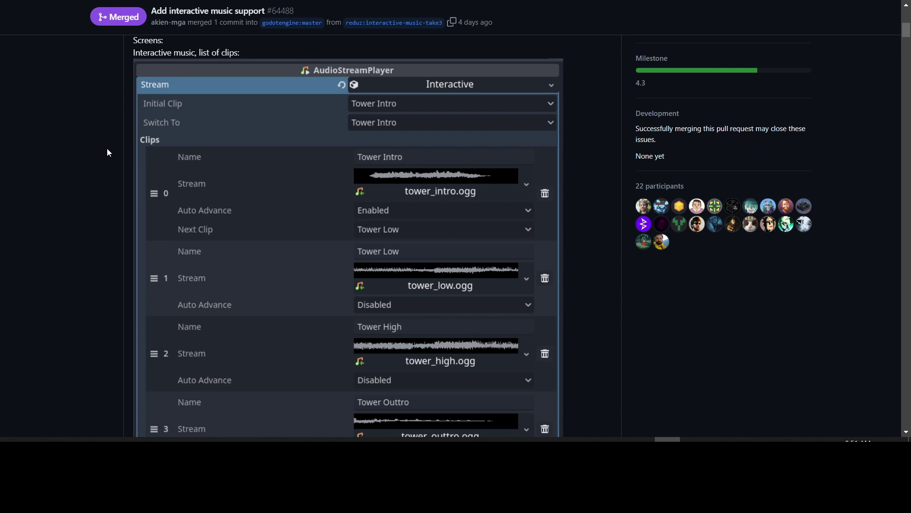
scroll(107, 151, "down", 2)
scroll(107, 151, "up", 4)
scroll(107, 151, "down", 1)
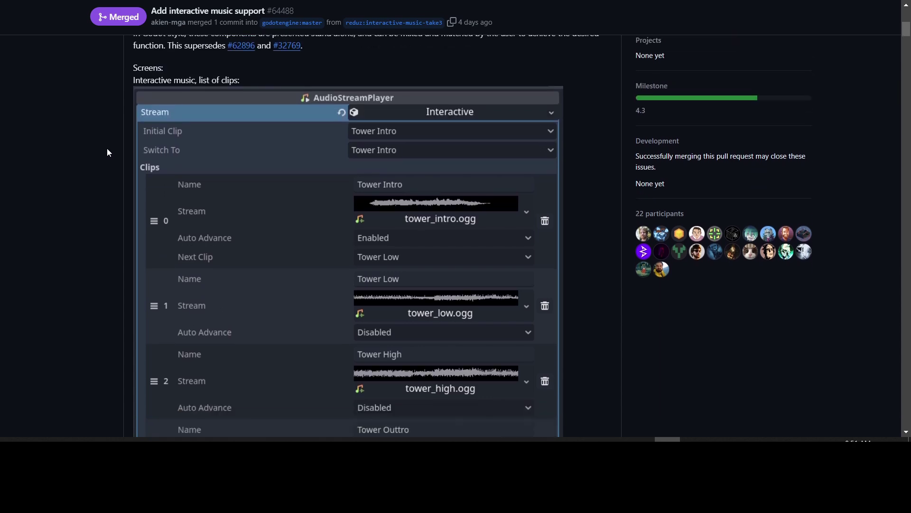
scroll(107, 151, "down", 1)
scroll(114, 145, "up", 2)
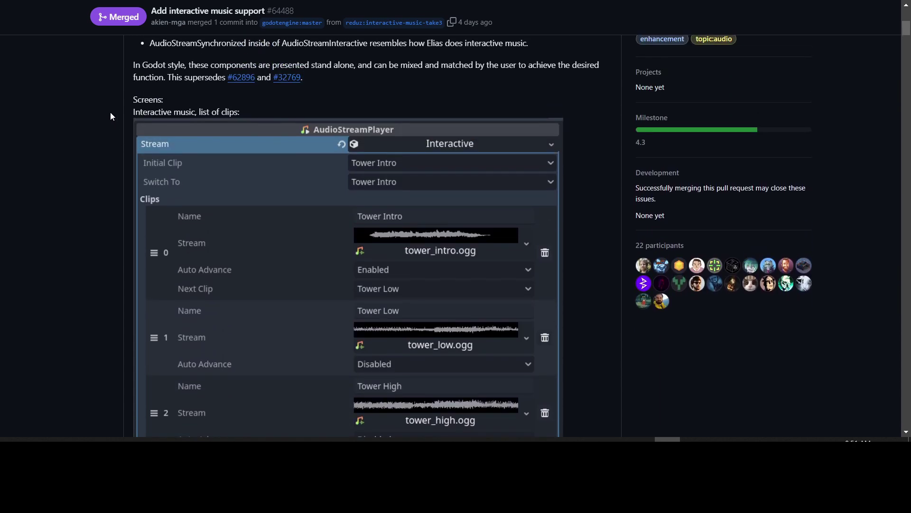
scroll(110, 113, "down", 4)
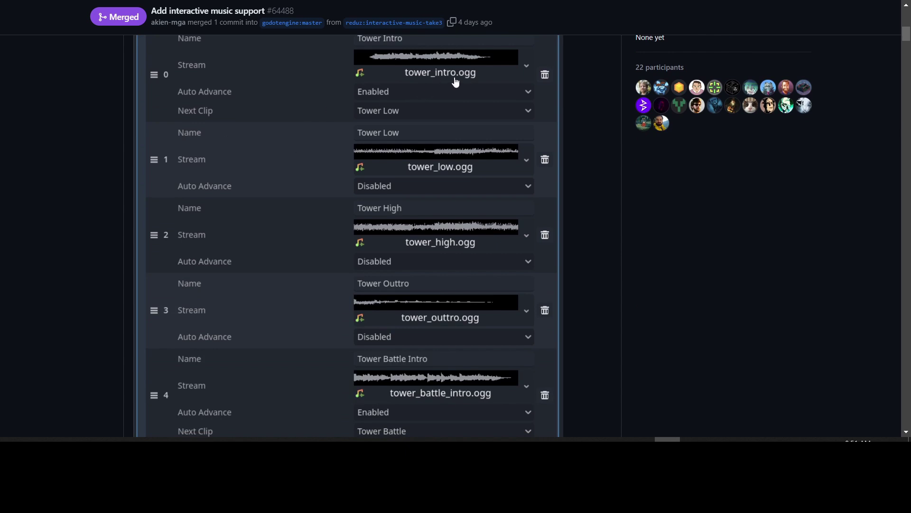
scroll(239, 175, "down", 2)
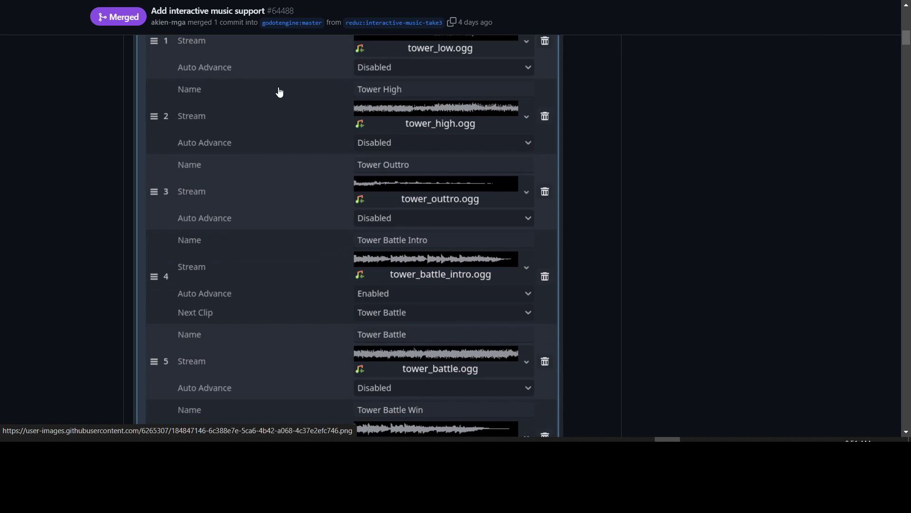
scroll(190, 160, "down", 2)
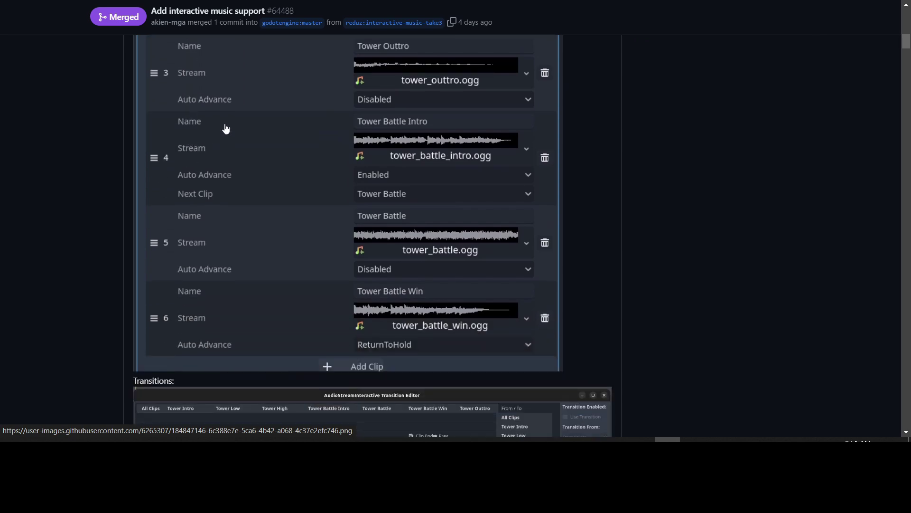
scroll(232, 138, "down", 2)
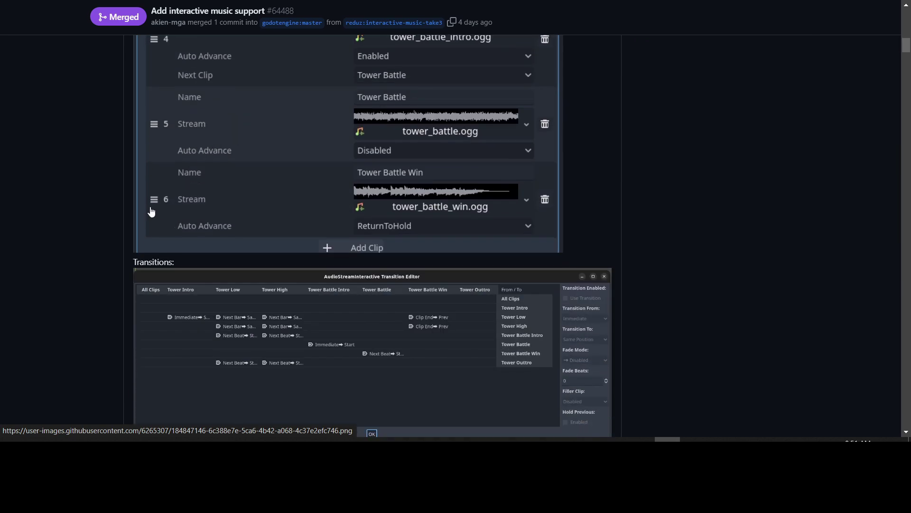
scroll(151, 211, "down", 3)
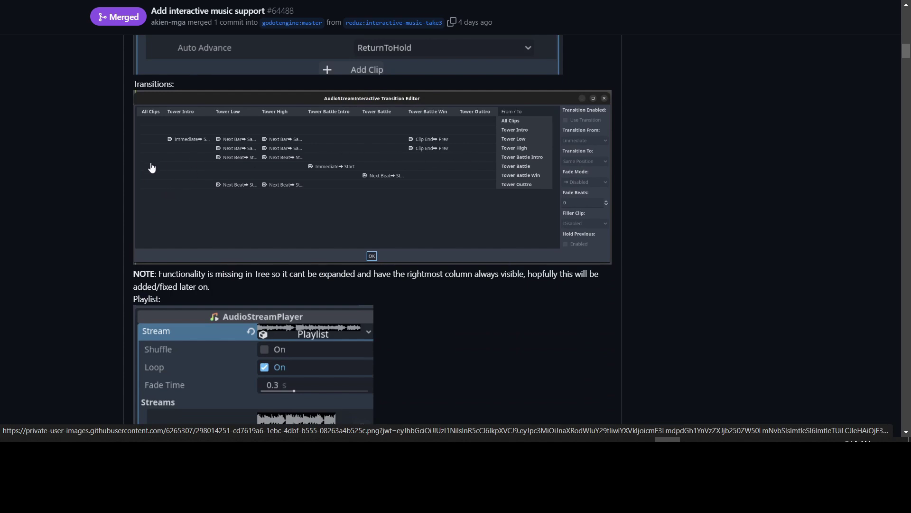
scroll(93, 156, "down", 3)
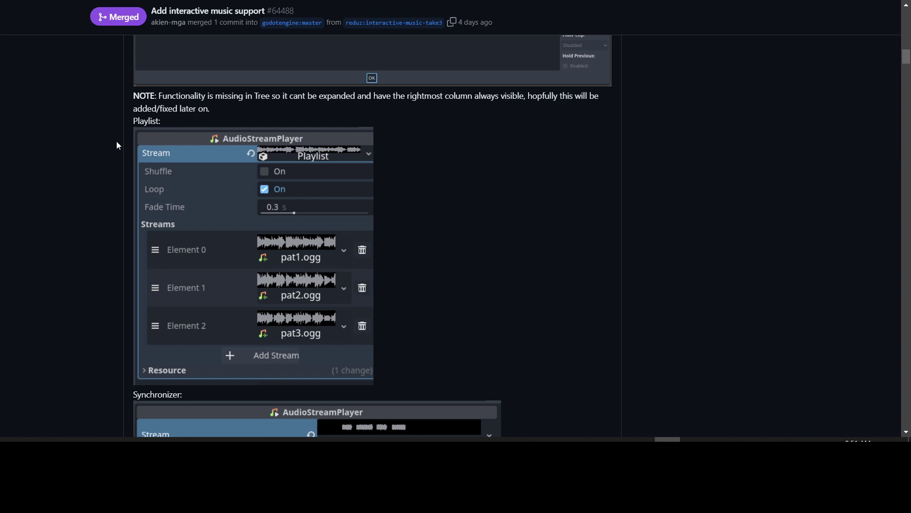
scroll(110, 135, "down", 6)
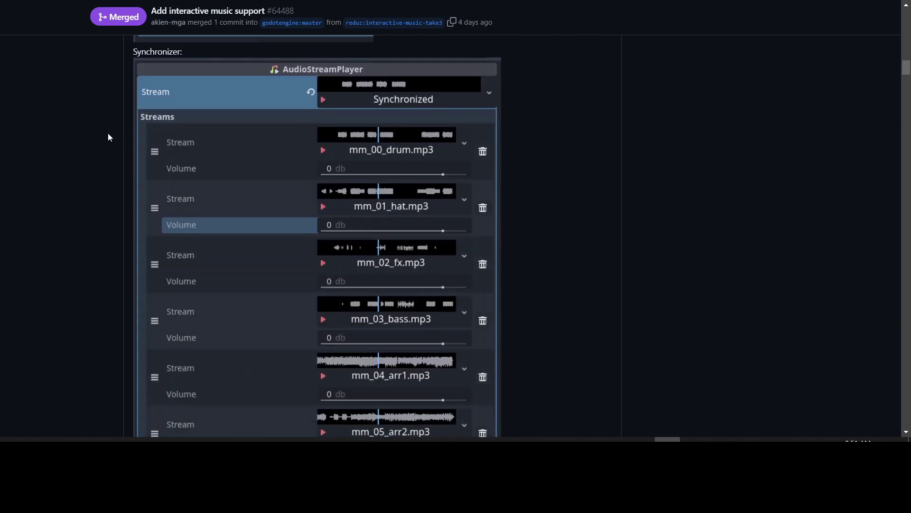
scroll(107, 133, "down", 11)
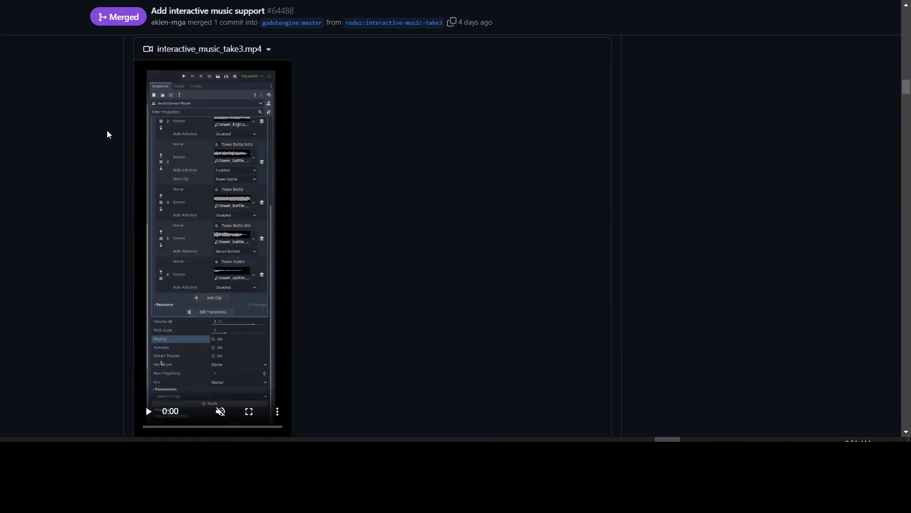
scroll(99, 131, "down", 3)
scroll(99, 128, "up", 9)
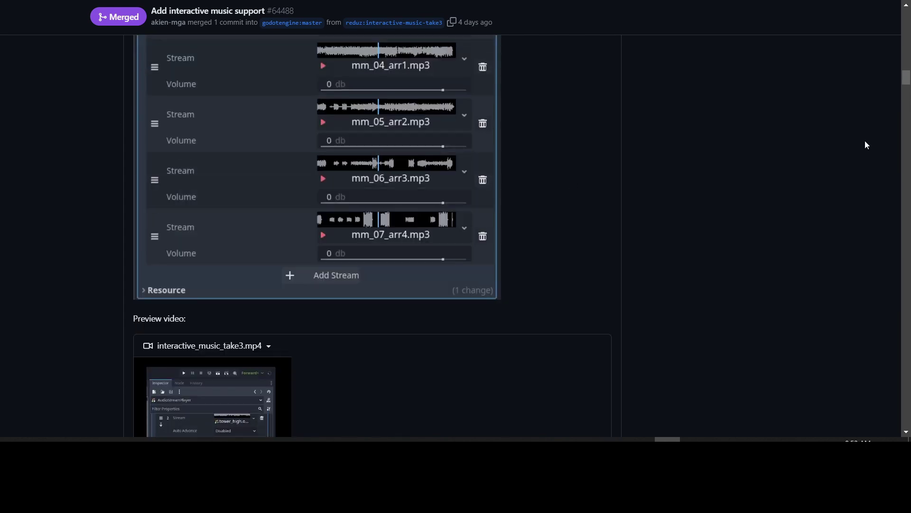
left_click_drag(906, 78, 906, 16)
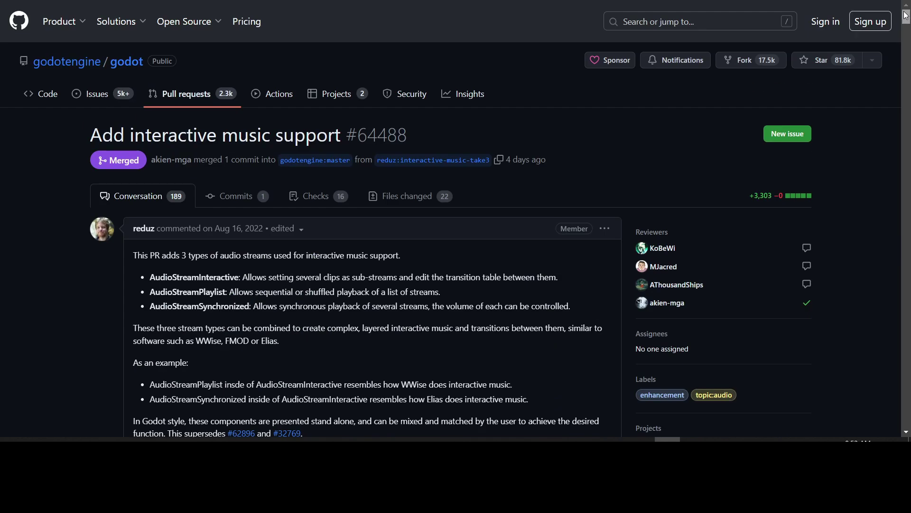
- Skim the PR #64488 page, then switch back to the Godot Interactive Changelog for 4.3-dev5
scroll(101, 179, "down", 2)
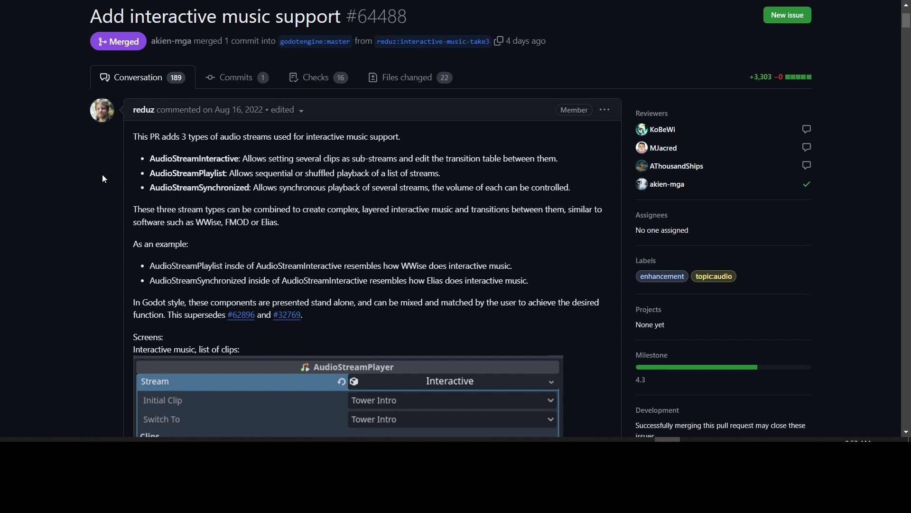
scroll(113, 172, "down", 1)
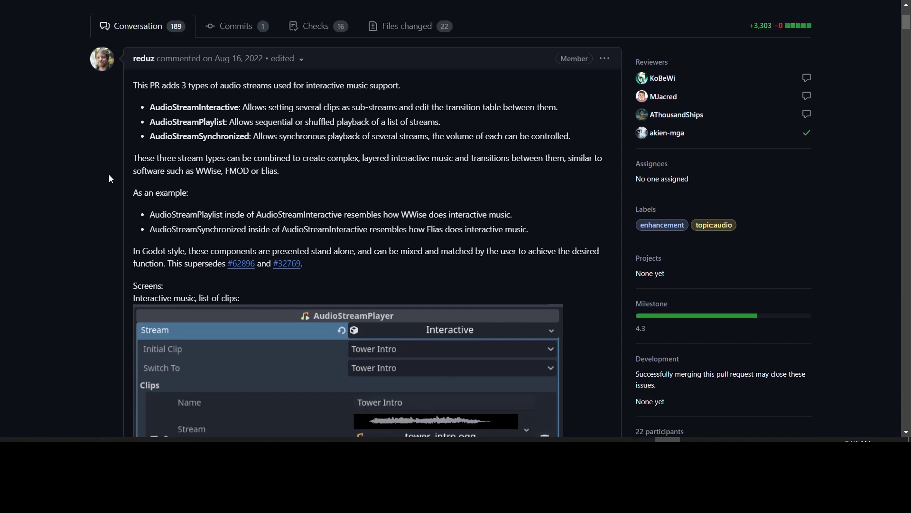
scroll(109, 175, "up", 1)
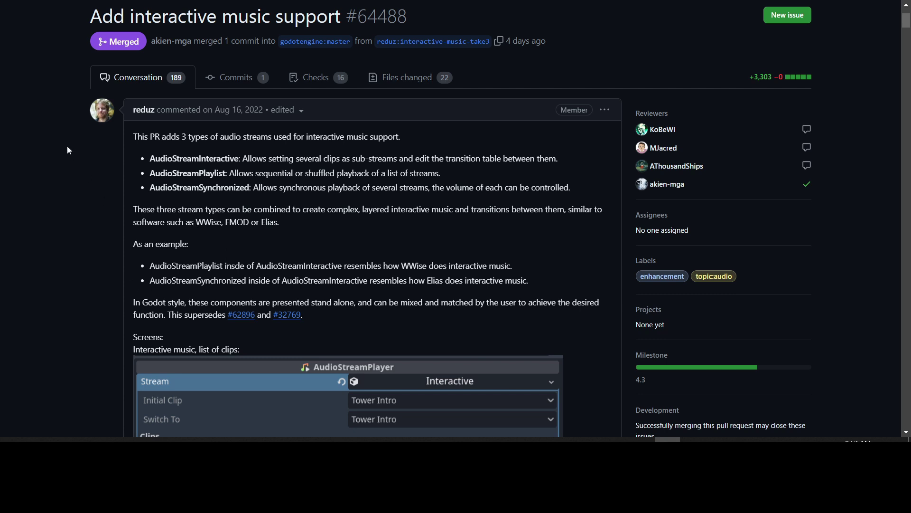
scroll(67, 147, "down", 3)
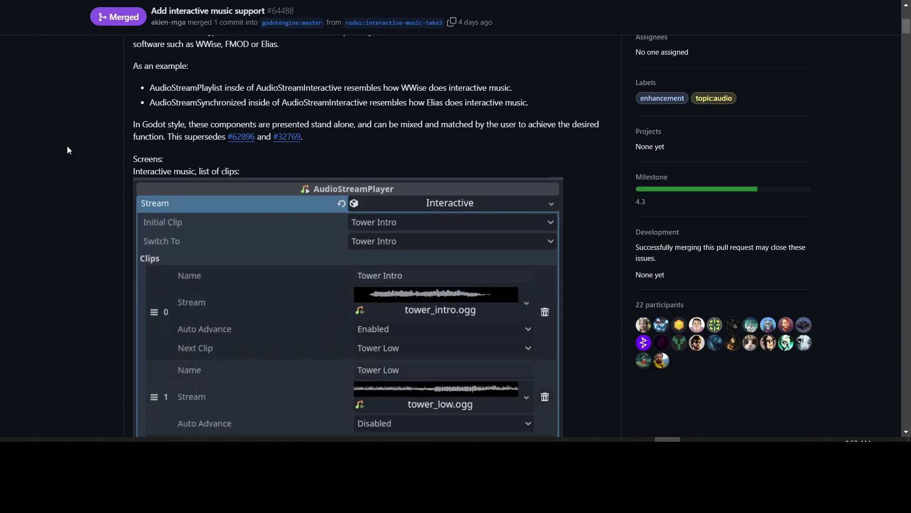
scroll(67, 146, "up", 5)
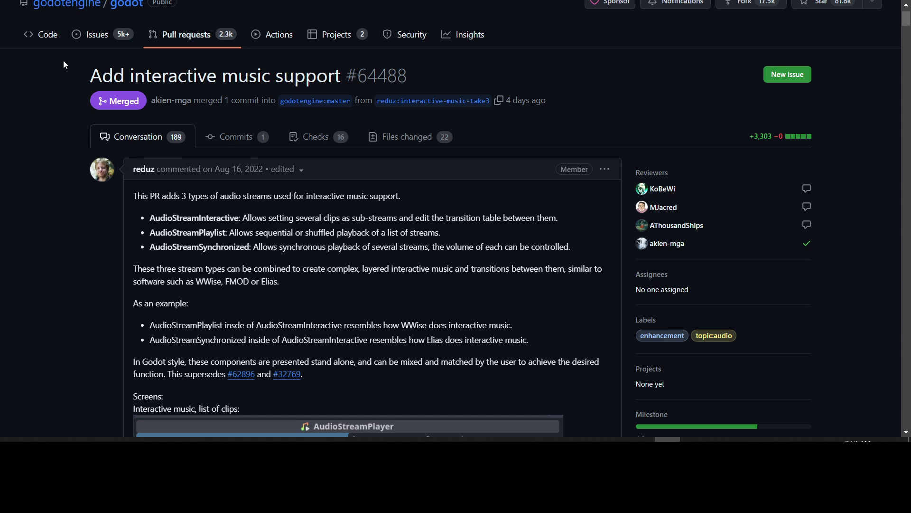
scroll(60, 69, "down", 1)
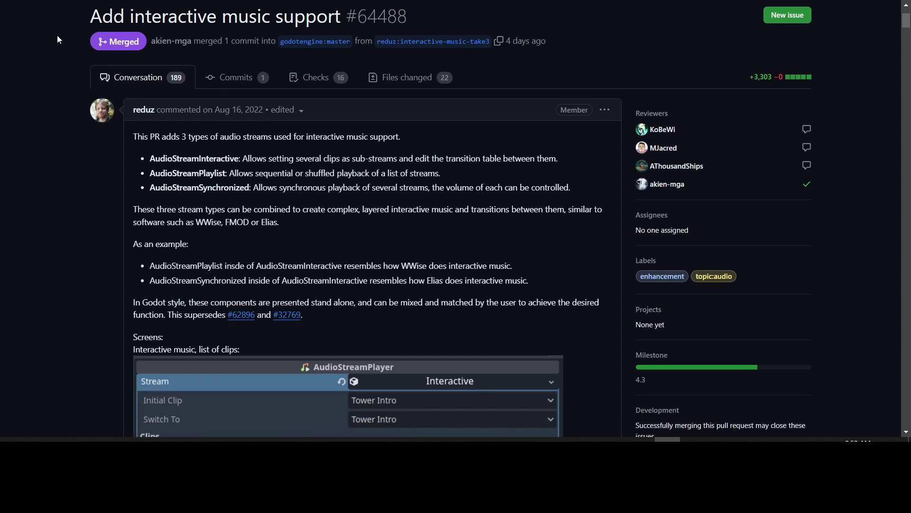
key("ctrl+Tab")
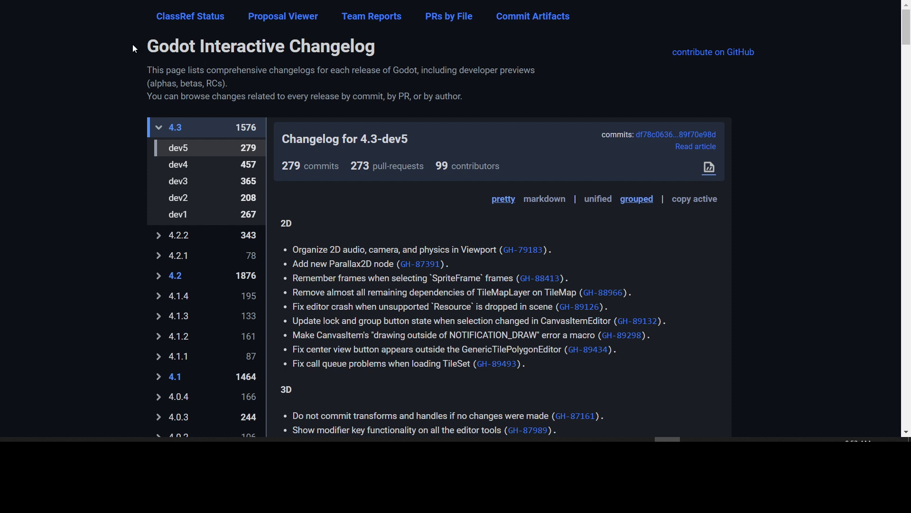
- Return to the 'Dev snapshot: Godot 4.3 dev 5' blog post and scroll up to its cover image
key("ctrl+Tab")
scroll(411, 188, "up", 15)
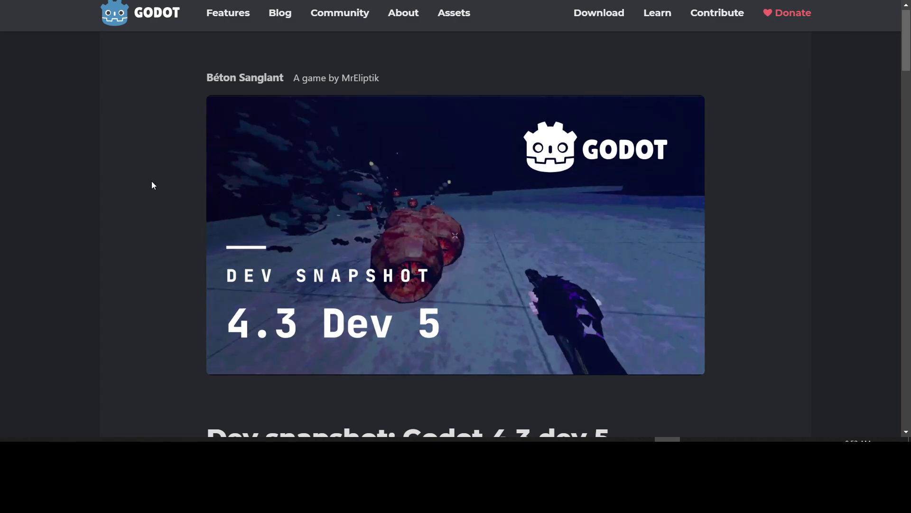
scroll(187, 195, "down", 2)
scroll(188, 195, "down", 15)
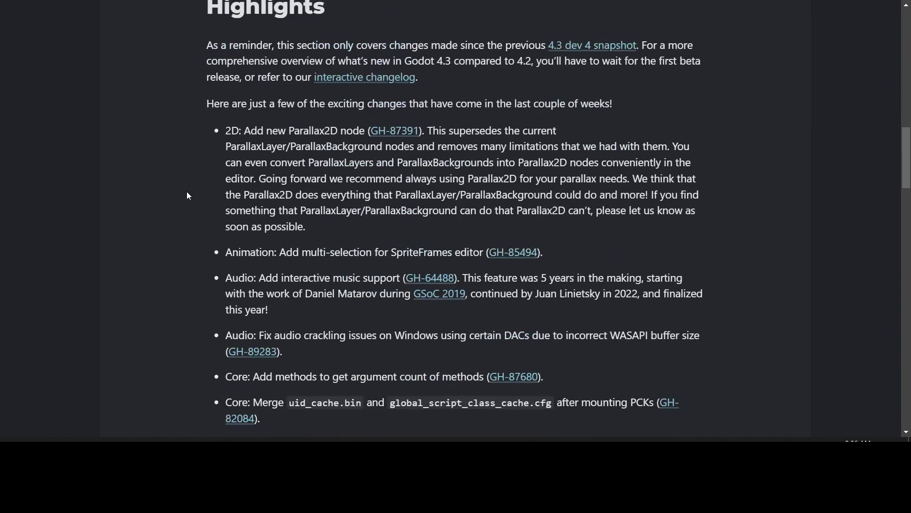
scroll(187, 195, "down", 20)
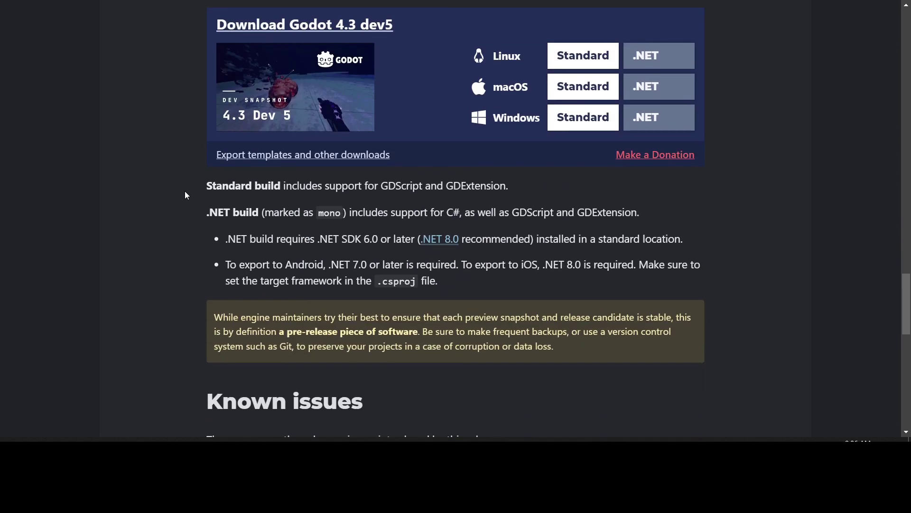
scroll(184, 192, "up", 2)
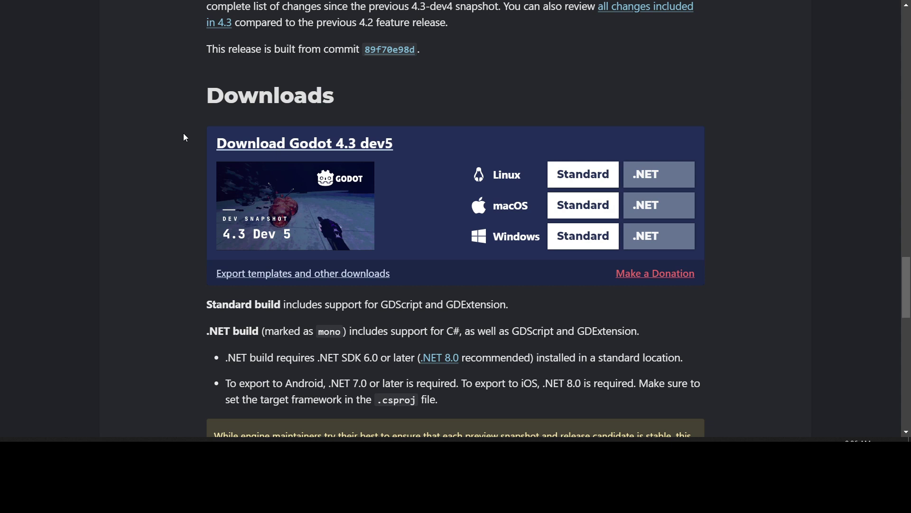
scroll(183, 135, "up", 2)
scroll(184, 136, "down", 1)
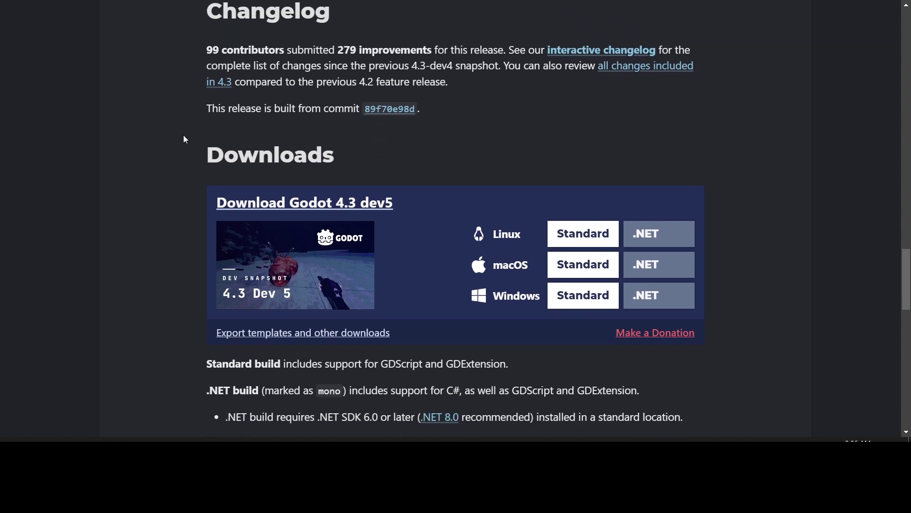
scroll(185, 138, "down", 2)
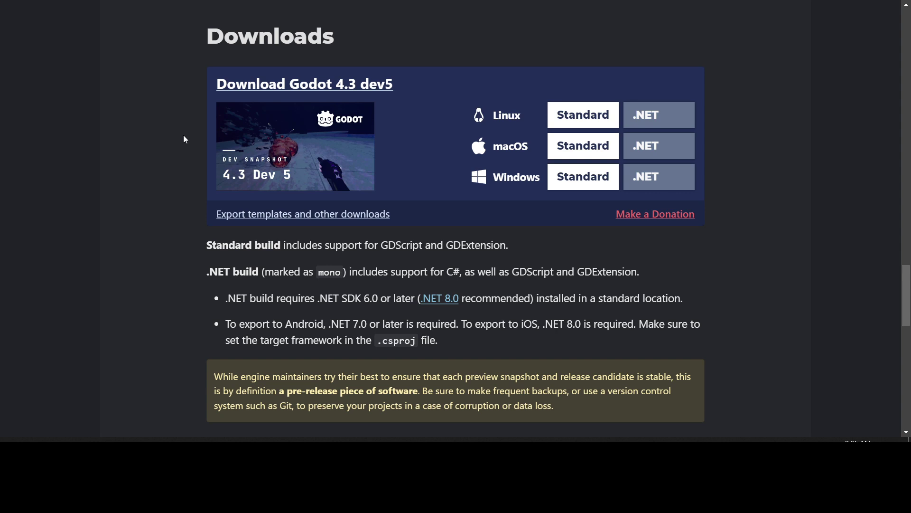